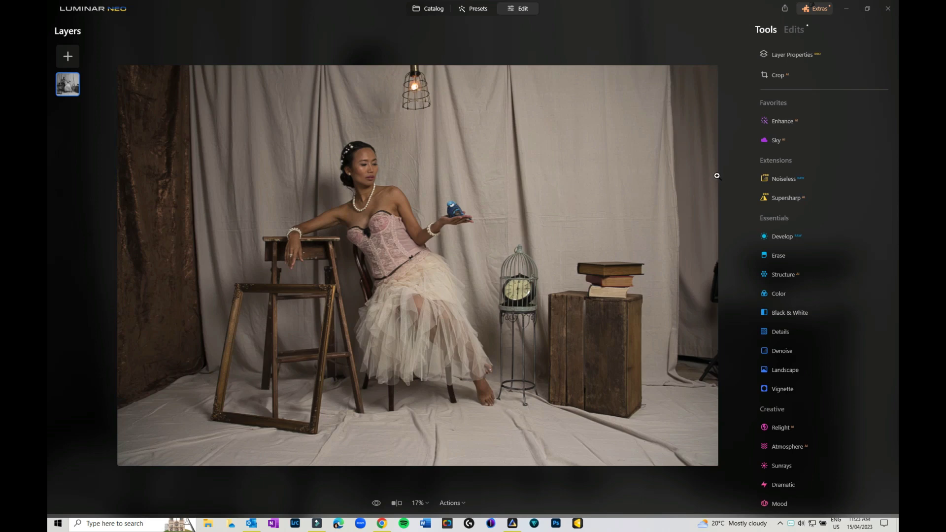
- Crop the portrait to a 5:7 landscape frame, trimming both sides in toward the woman, and apply it
{"action": "left_click", "coordinate": [776, 77]}
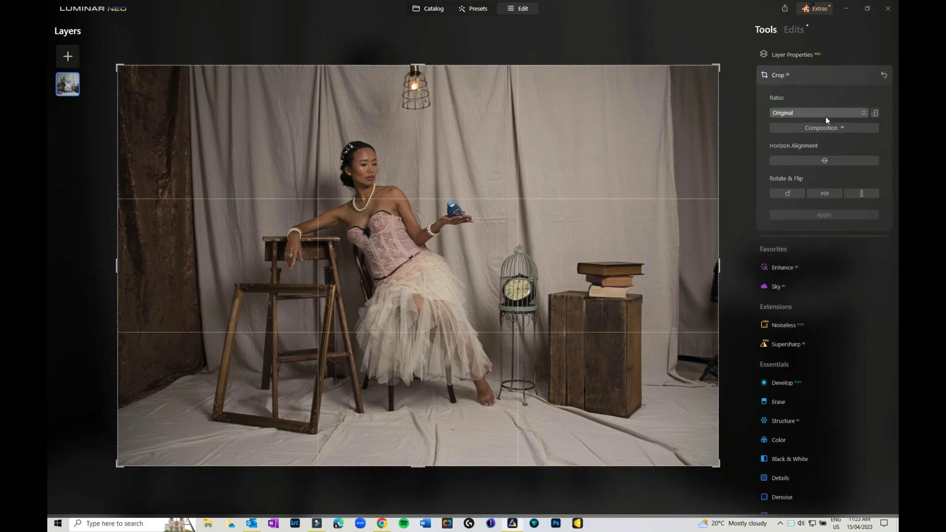
{"action": "left_click", "coordinate": [862, 114]}
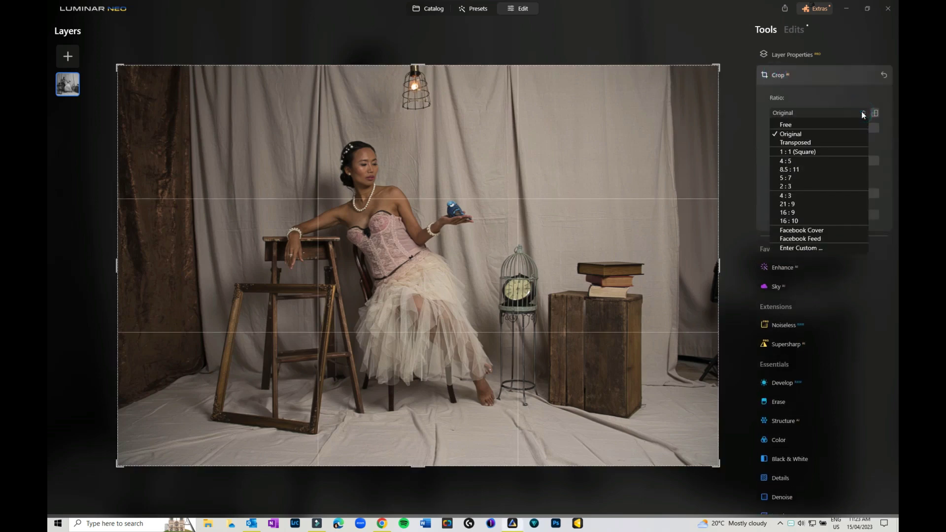
{"action": "left_click", "coordinate": [792, 179]}
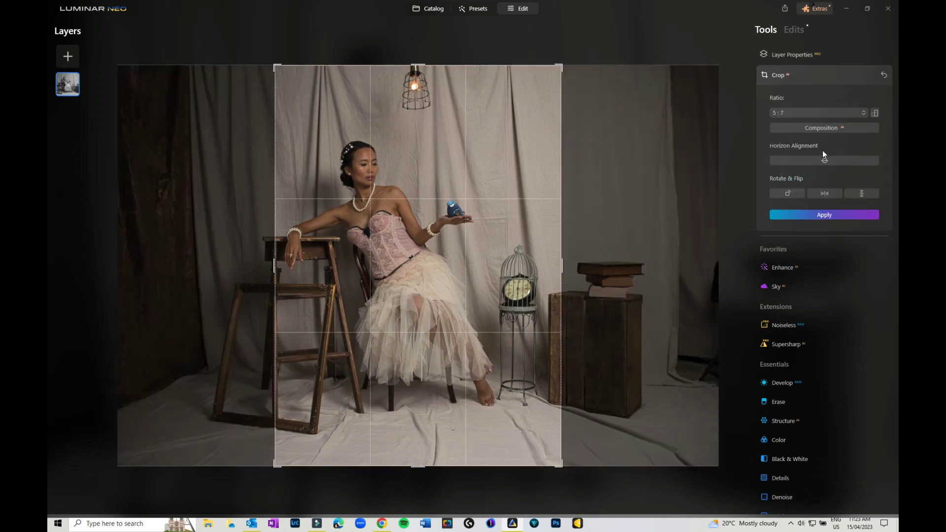
{"action": "left_click", "coordinate": [876, 116]}
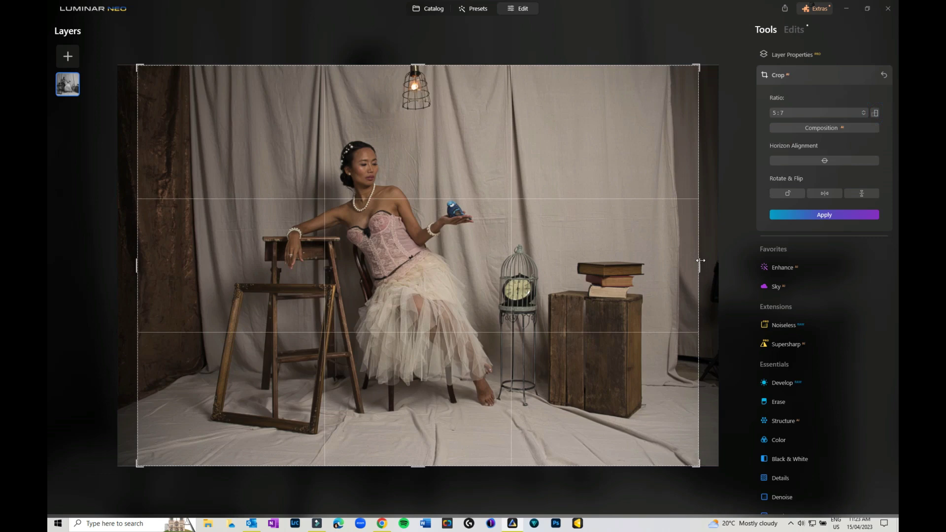
{"action": "left_click_drag", "start_coordinate": [699, 261], "coordinate": [683, 262]}
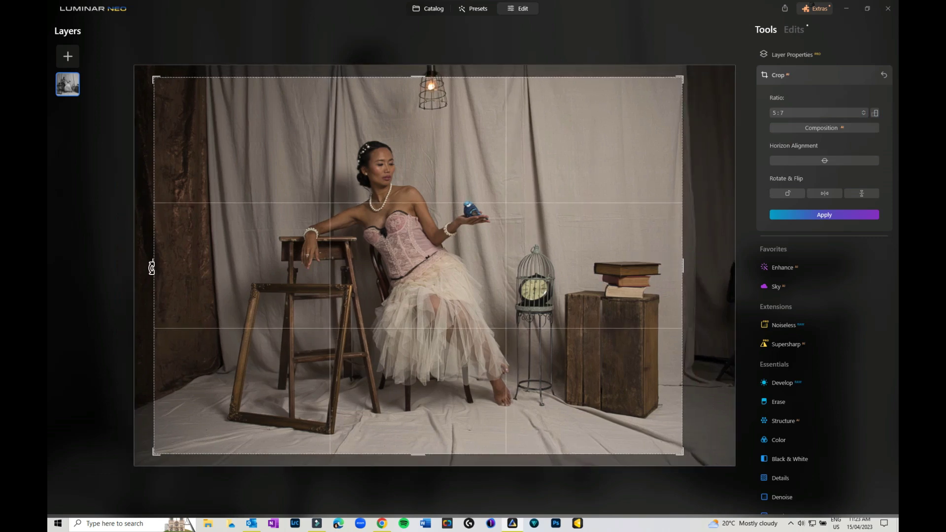
{"action": "left_click_drag", "start_coordinate": [150, 271], "coordinate": [186, 271]}
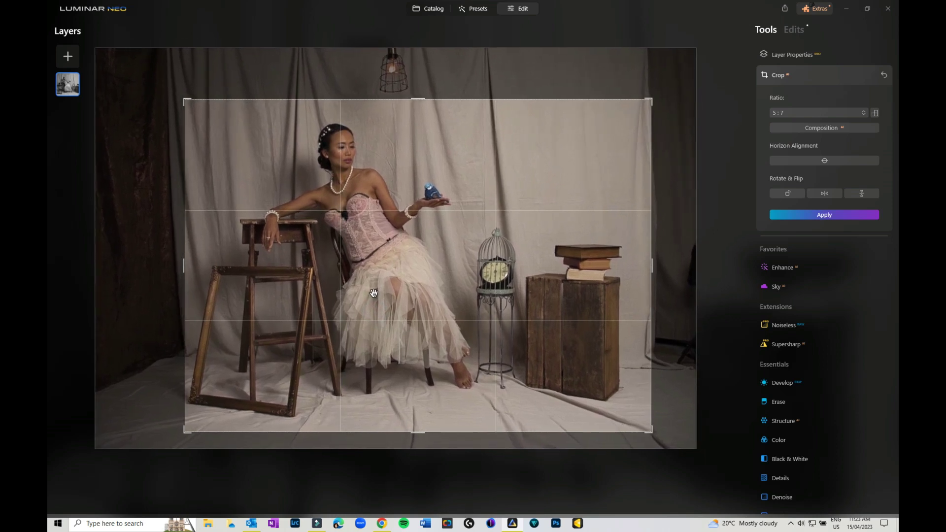
{"action": "left_click", "coordinate": [823, 216]}
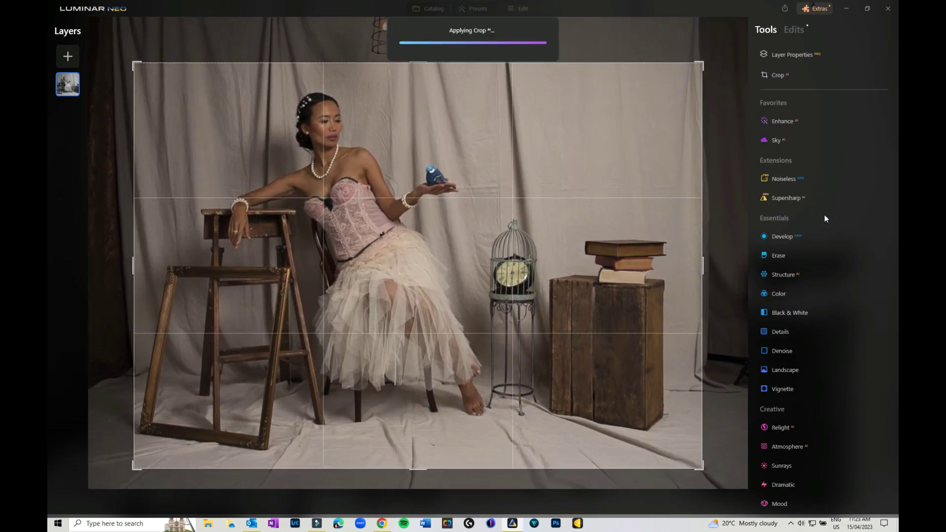
- Raise the Enhance AI Accent slider to about 47
{"action": "left_click", "coordinate": [781, 122]}
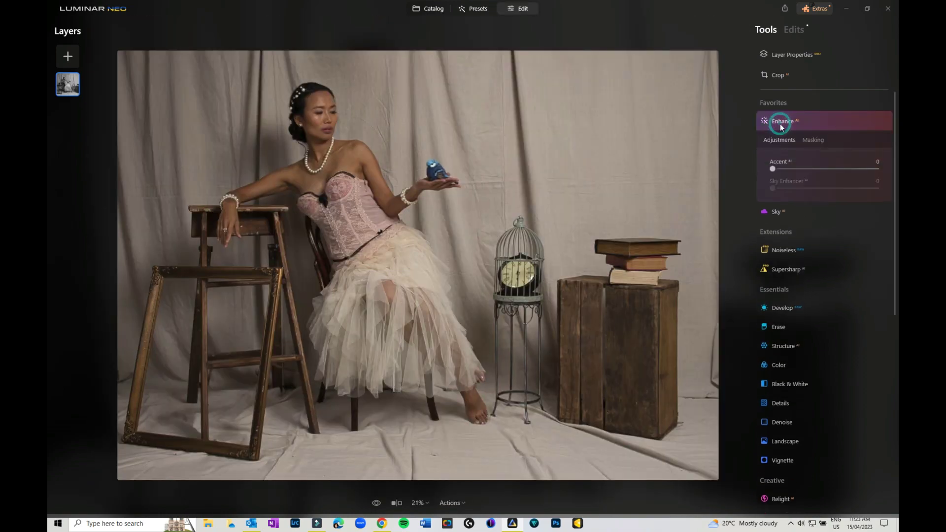
{"action": "left_click_drag", "start_coordinate": [772, 167], "coordinate": [822, 169]}
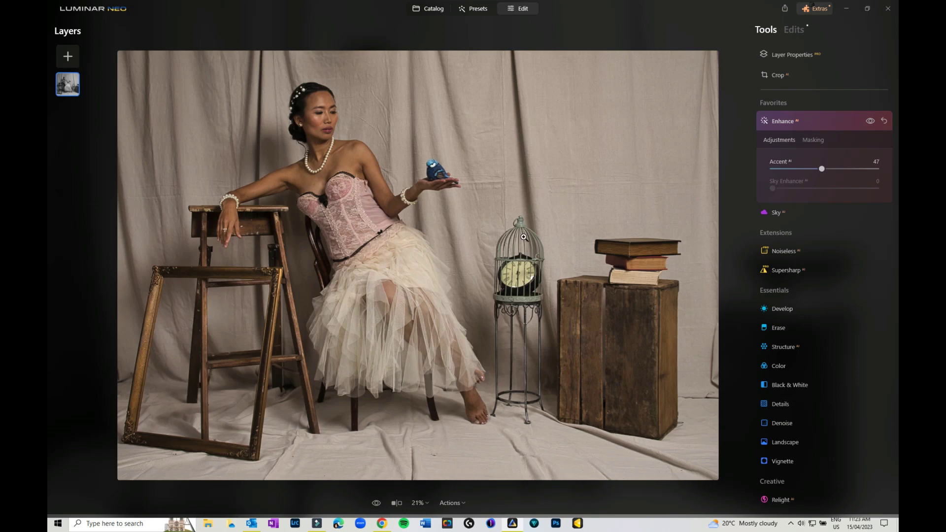
- Expand Develop's Light adjustments and show the Curves graph, leaving the tone curve straight
{"action": "left_click", "coordinate": [790, 313]}
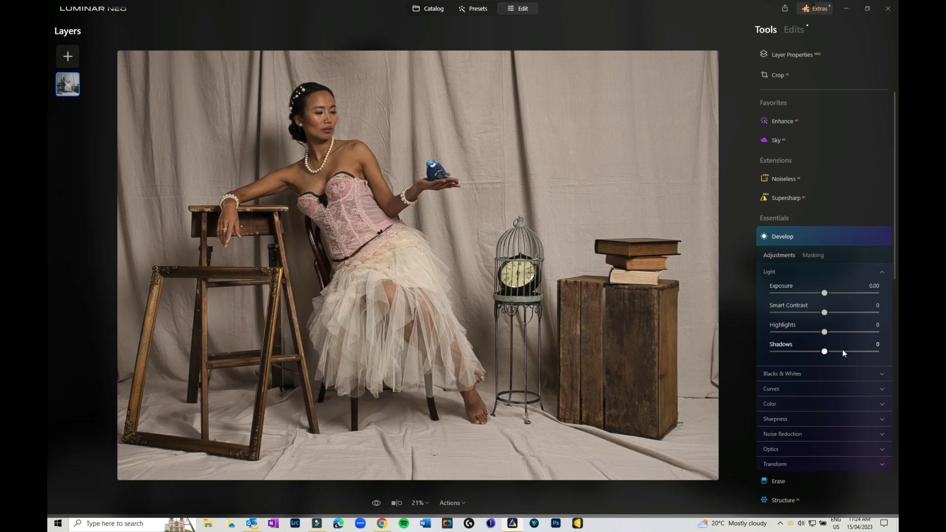
{"action": "left_click", "coordinate": [777, 389]}
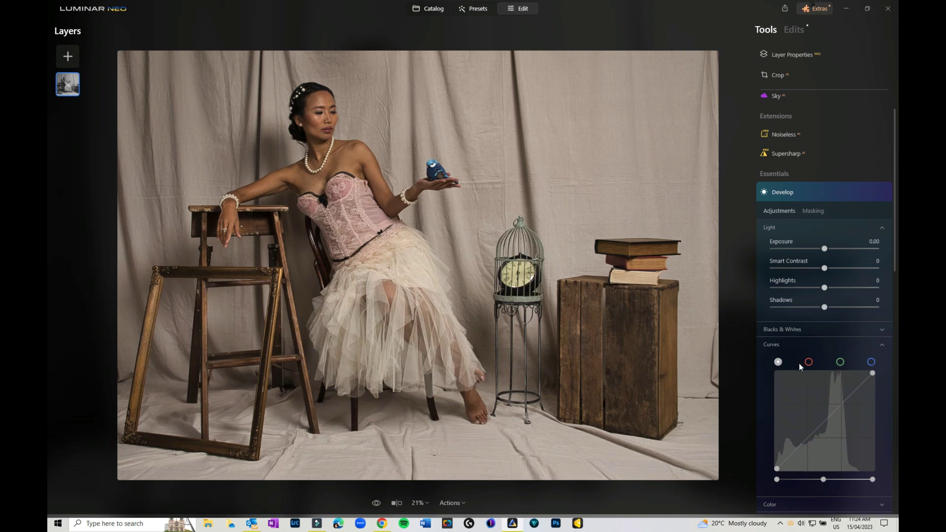
{"action": "left_click", "coordinate": [871, 363]}
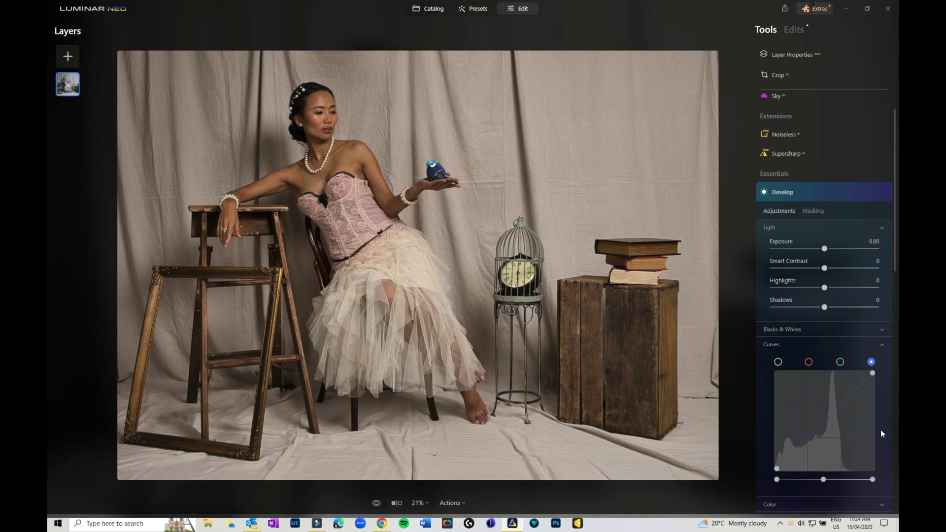
{"action": "left_click_drag", "start_coordinate": [802, 442], "coordinate": [799, 440]}
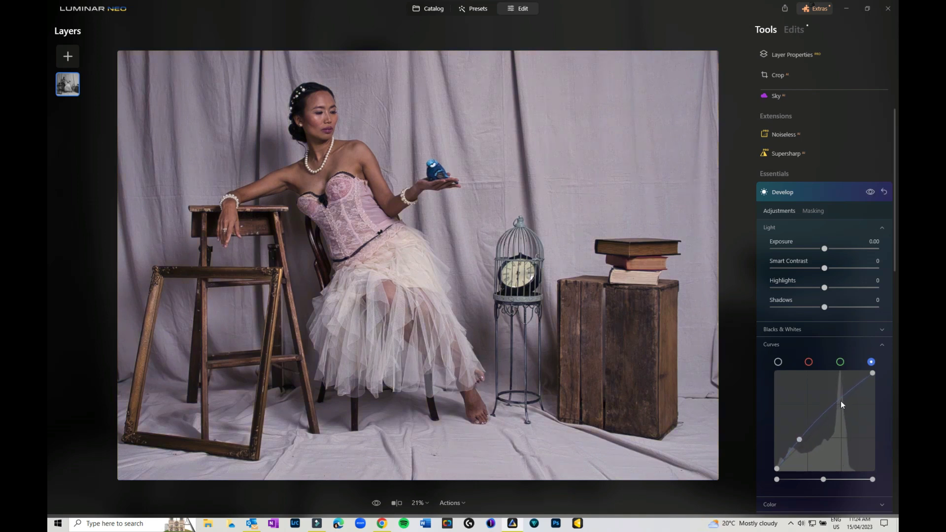
{"action": "left_click_drag", "start_coordinate": [847, 391], "coordinate": [852, 399]}
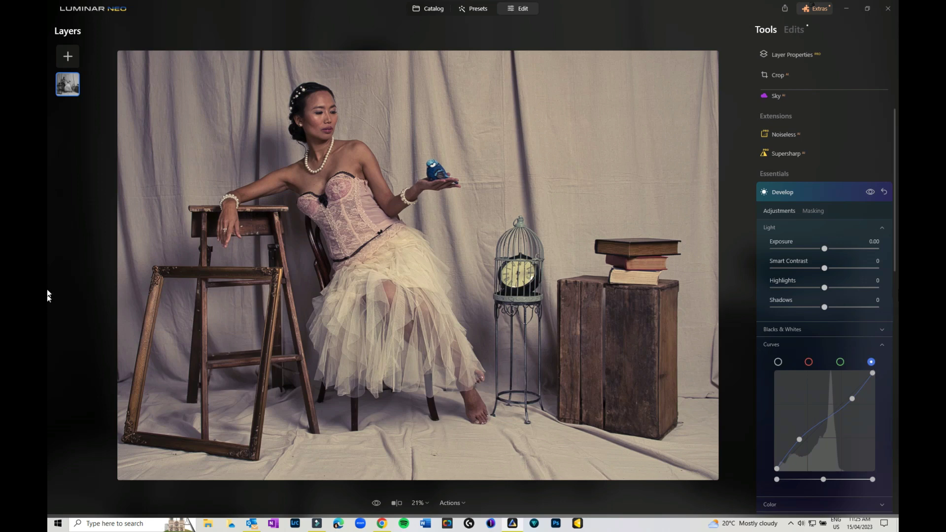
{"action": "left_click", "coordinate": [869, 191]}
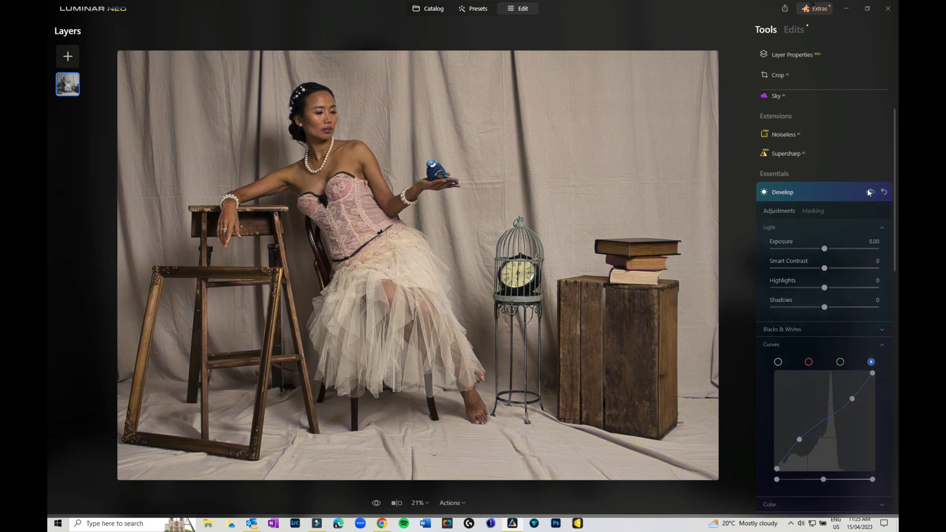
{"action": "left_click", "coordinate": [869, 191]}
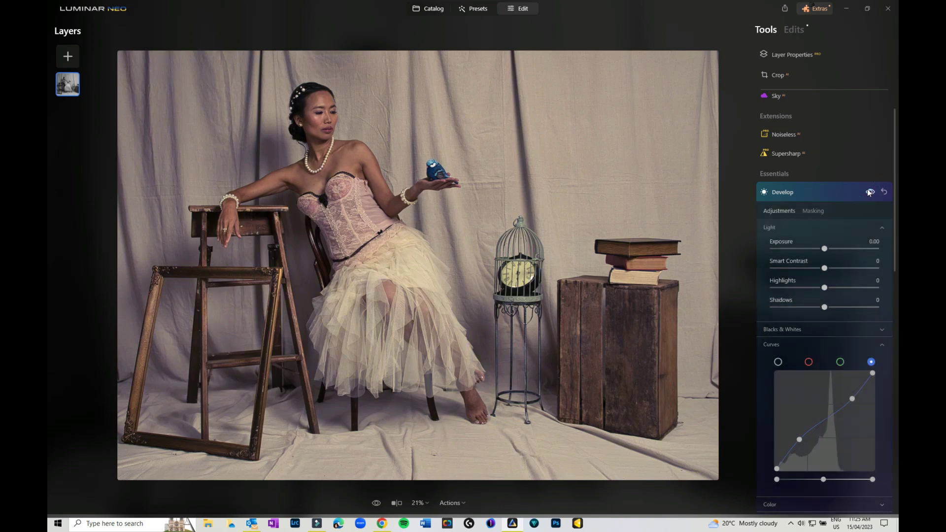
{"action": "left_click", "coordinate": [869, 192]}
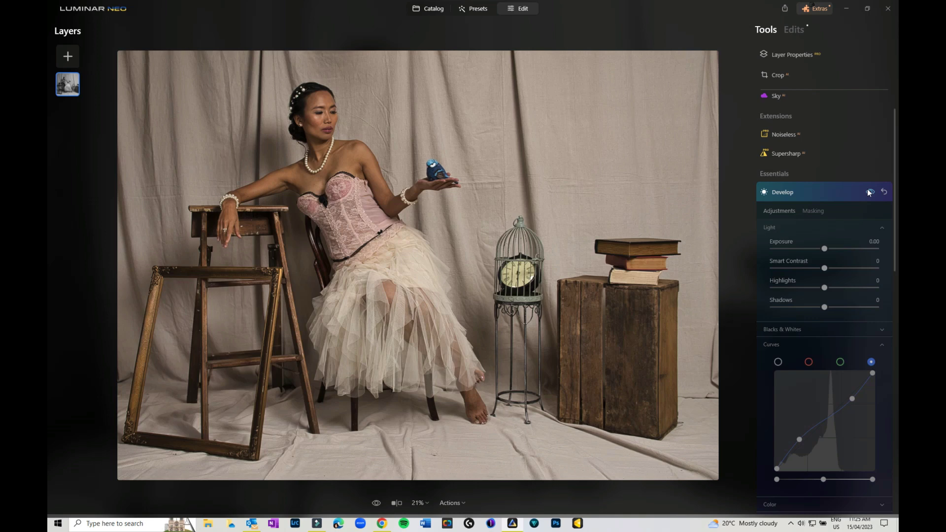
{"action": "left_click", "coordinate": [869, 191]}
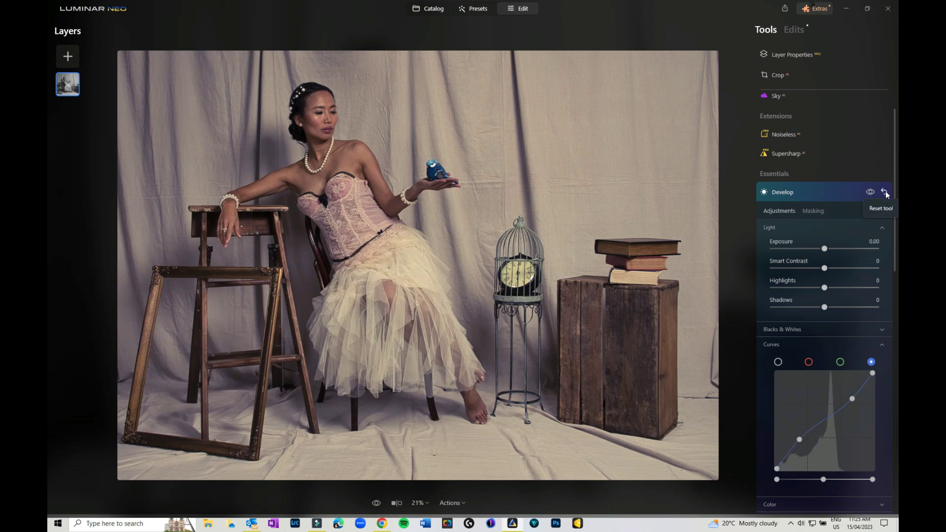
{"action": "left_click", "coordinate": [885, 192]}
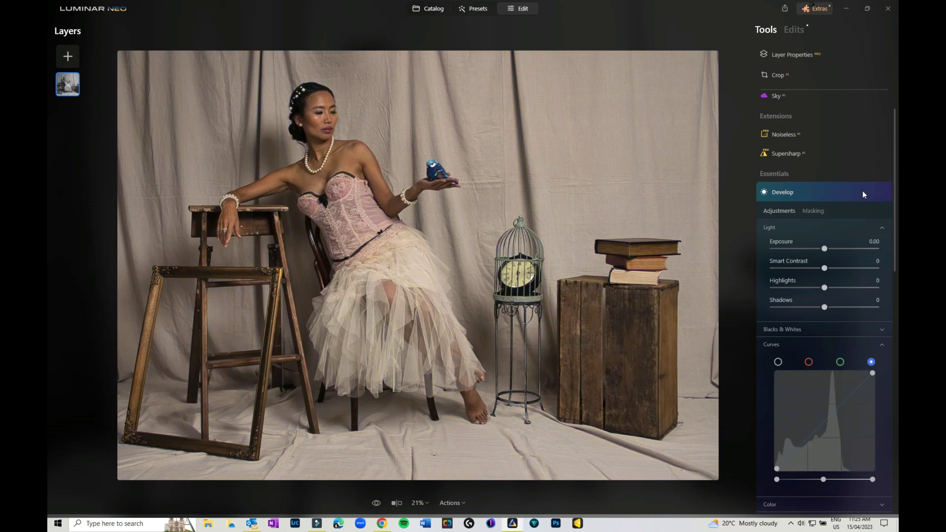
- Set Remove Color Cast to 15 in the Color tool, with the HSL controls expanded
{"action": "left_click", "coordinate": [862, 194]}
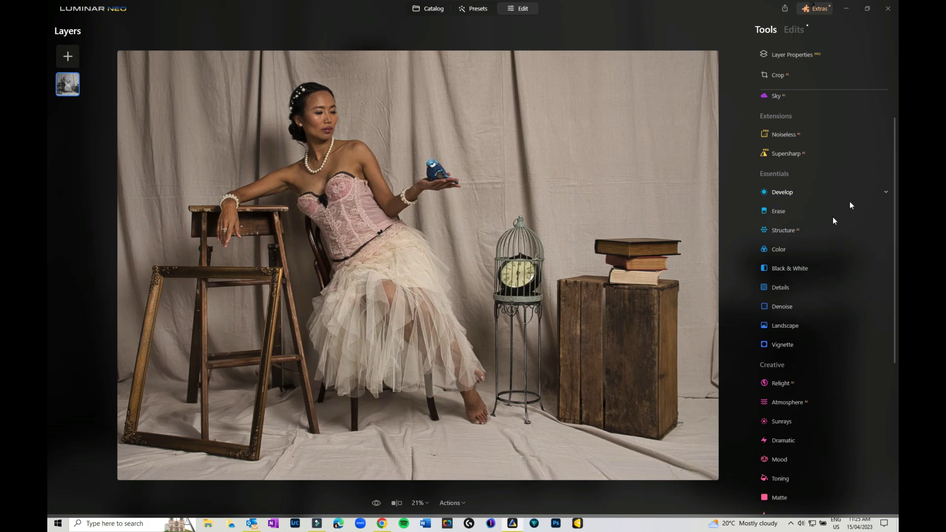
{"action": "left_click", "coordinate": [778, 251]}
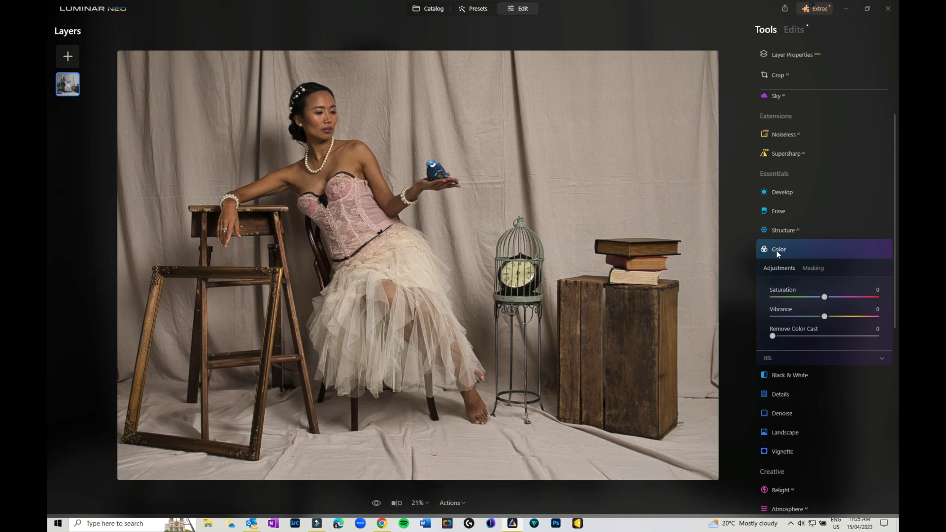
{"action": "left_click", "coordinate": [876, 360]}
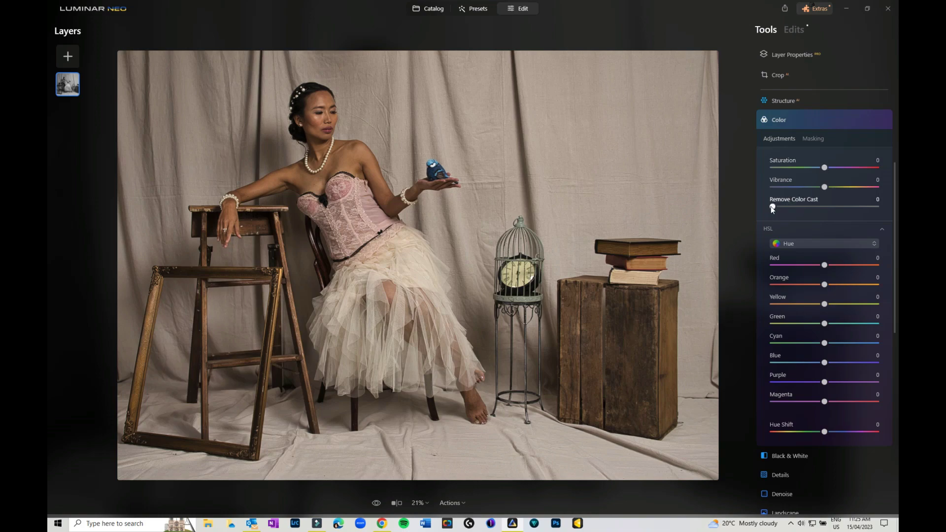
{"action": "mouse_move", "coordinate": [772, 207]}
{"action": "left_mouse_down"}
{"action": "mouse_move", "coordinate": [882, 209]}
{"action": "mouse_move", "coordinate": [787, 209]}
{"action": "left_mouse_up"}
{"action": "left_click", "coordinate": [791, 244]}
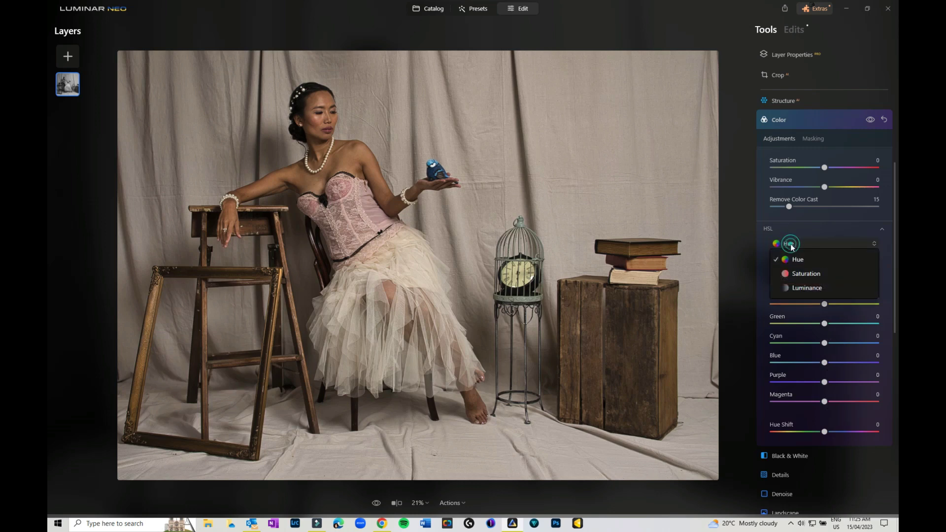
- Lower Magenta saturation to about -41, reset Hue Shift to 0, and switch HSL to Hue
{"action": "left_click", "coordinate": [798, 276]}
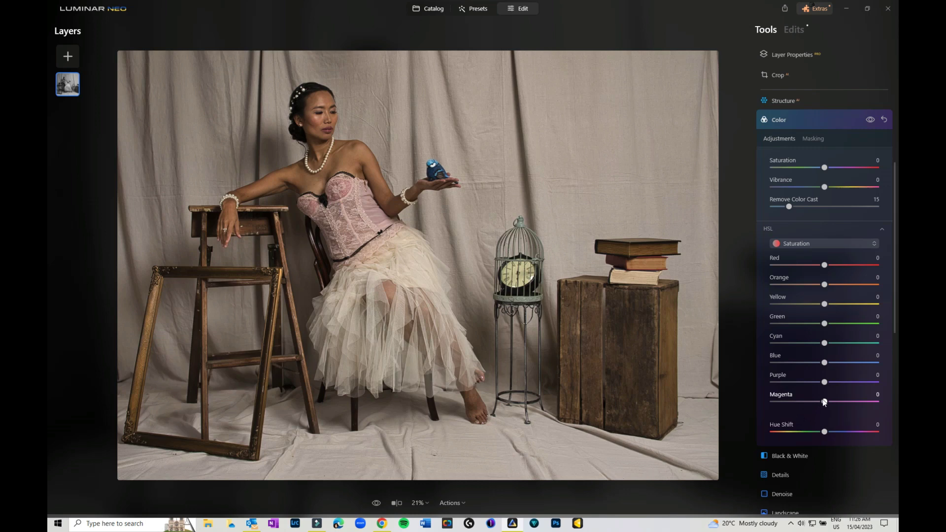
{"action": "left_click_drag", "start_coordinate": [825, 403], "coordinate": [804, 404]}
{"action": "left_click_drag", "start_coordinate": [824, 432], "coordinate": [828, 433]}
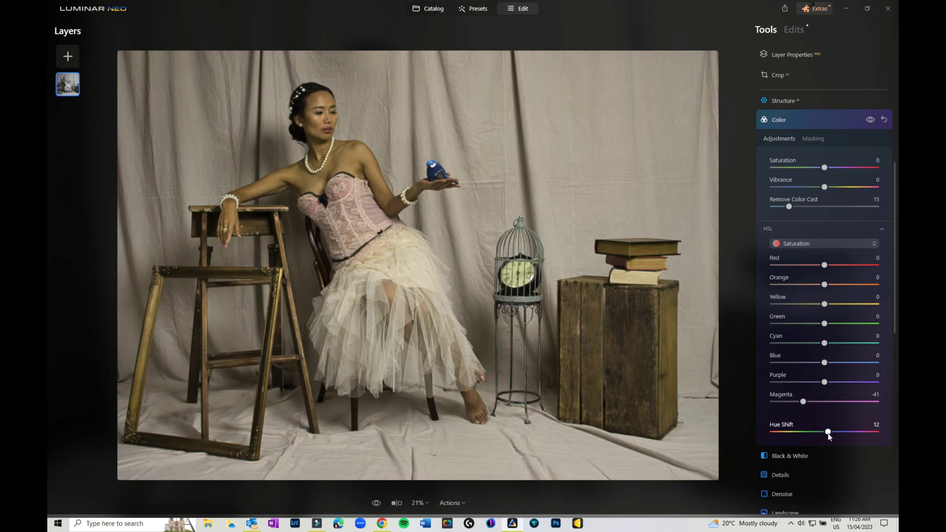
{"action": "double_click", "coordinate": [828, 433]}
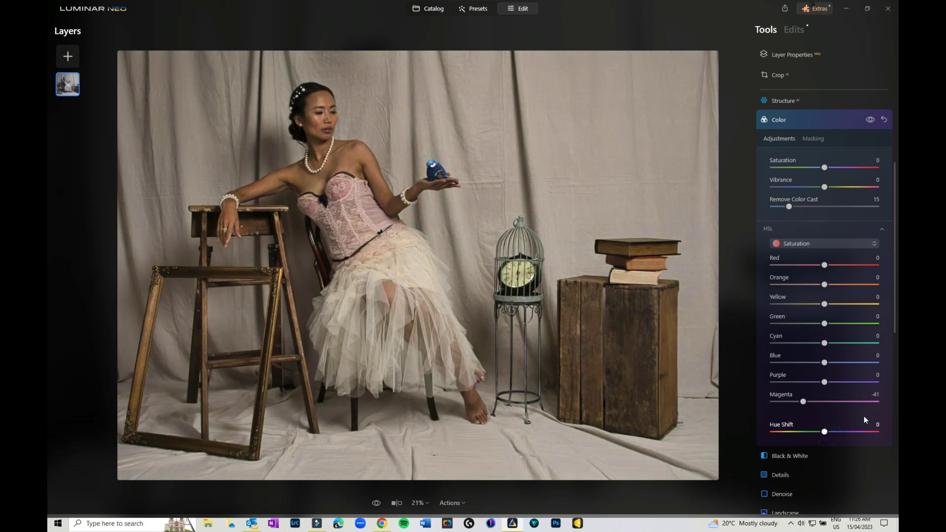
{"action": "left_click", "coordinate": [800, 244]}
{"action": "left_click", "coordinate": [794, 259]}
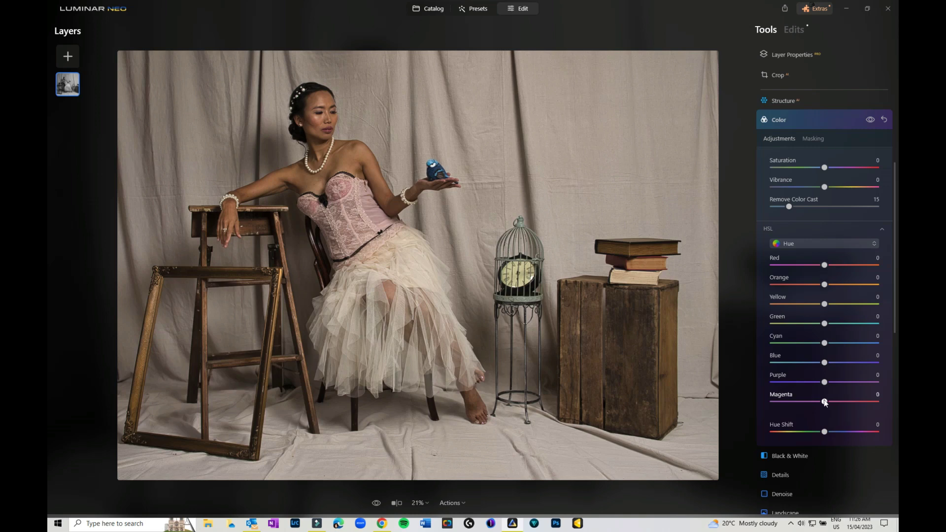
- Set Magenta hue to 11, and trial Blue at +100 and -100 on the bird before resetting it
{"action": "mouse_move", "coordinate": [825, 403]}
{"action": "left_mouse_down"}
{"action": "mouse_move", "coordinate": [861, 403]}
{"action": "mouse_move", "coordinate": [830, 403]}
{"action": "left_mouse_up"}
{"action": "left_click_drag", "start_coordinate": [848, 362], "coordinate": [879, 363]}
{"action": "left_click", "coordinate": [434, 167]}
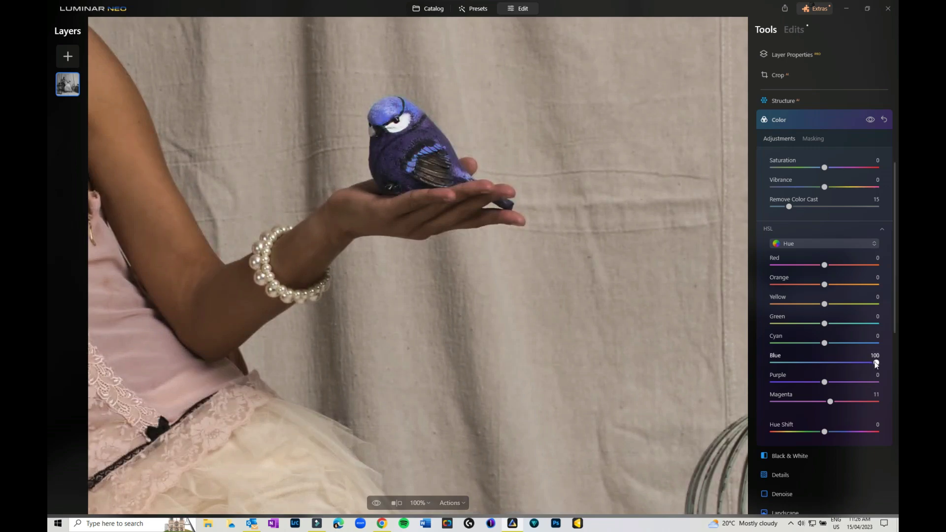
{"action": "left_click_drag", "start_coordinate": [876, 362], "coordinate": [749, 362]}
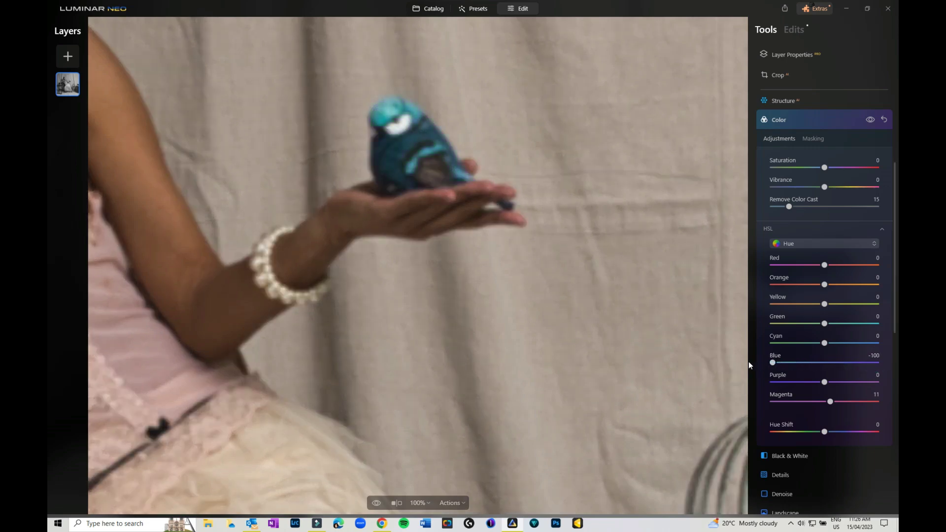
{"action": "double_click", "coordinate": [828, 364]}
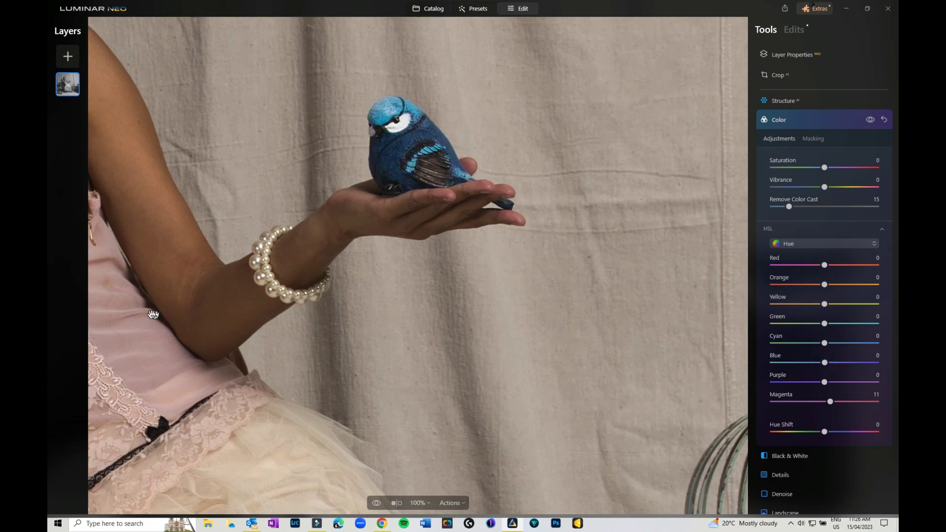
{"action": "left_click", "coordinate": [124, 307]}
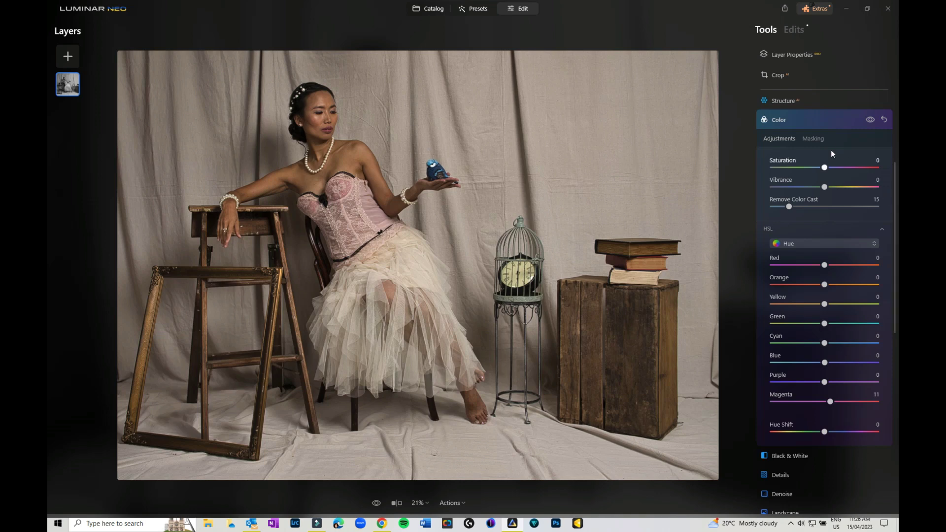
- Check the Masking options, then shift the Yellow hue to -13
{"action": "left_click", "coordinate": [814, 139]}
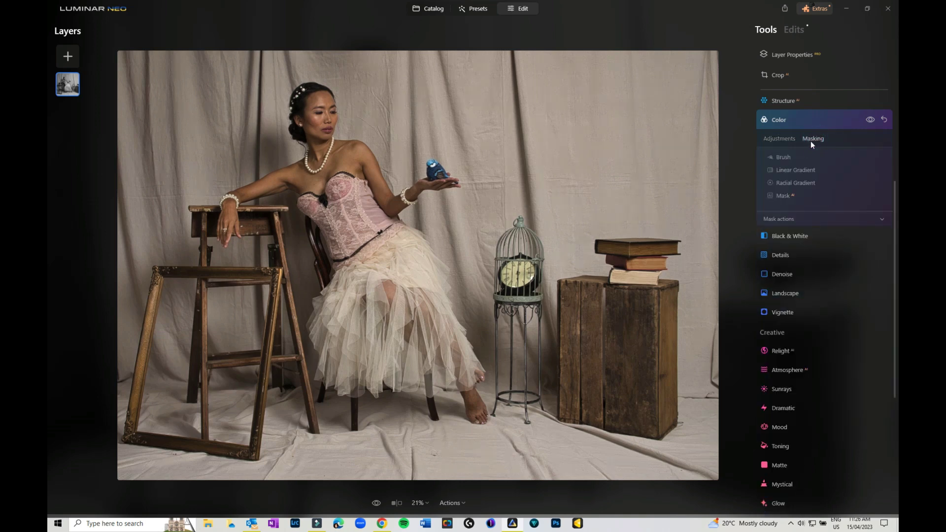
{"action": "left_click", "coordinate": [800, 219]}
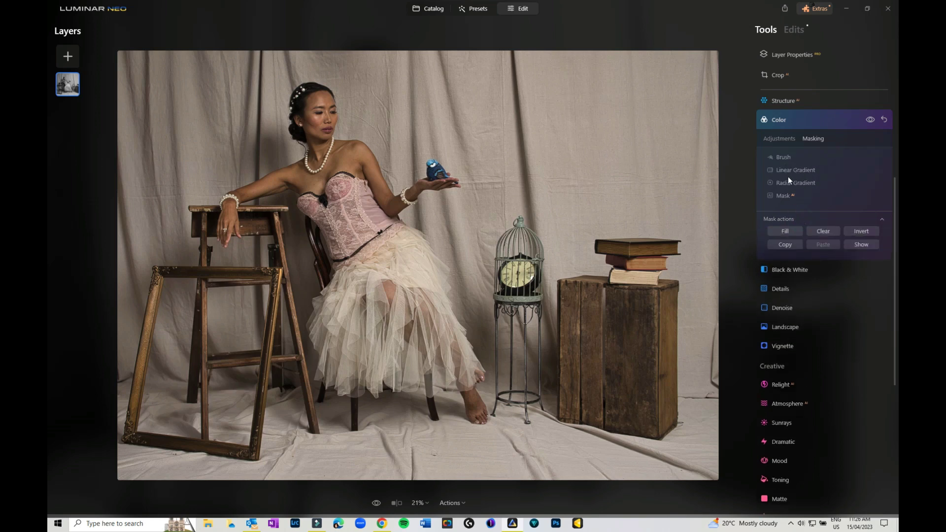
{"action": "left_click", "coordinate": [774, 139]}
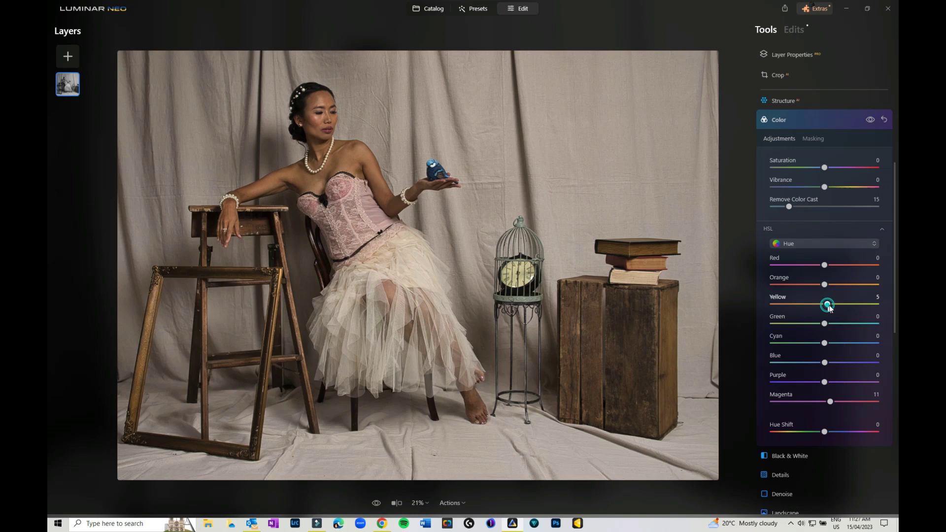
{"action": "mouse_move", "coordinate": [826, 304]}
{"action": "left_mouse_down"}
{"action": "mouse_move", "coordinate": [853, 309]}
{"action": "mouse_move", "coordinate": [797, 303]}
{"action": "mouse_move", "coordinate": [837, 306]}
{"action": "mouse_move", "coordinate": [818, 305]}
{"action": "left_mouse_up"}
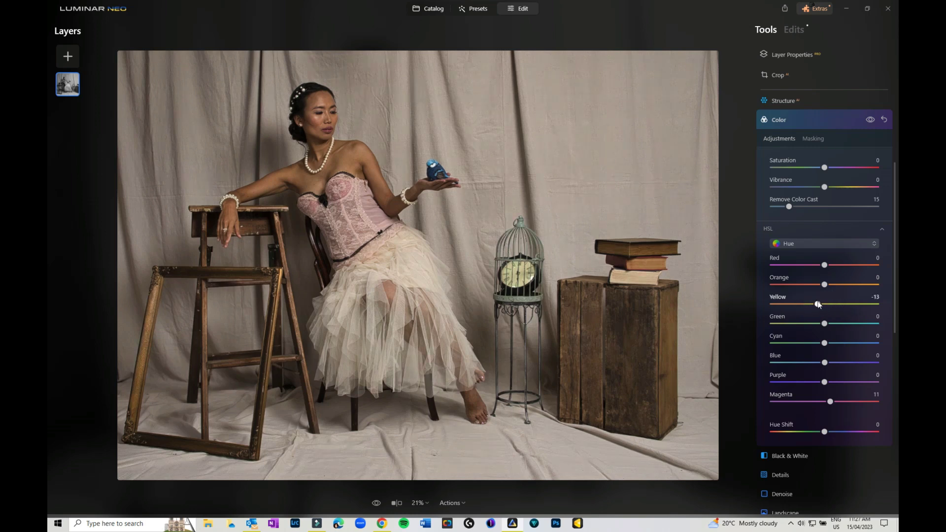
- Desaturate Red to -55, brush a mask over the chest, then reset the entire Color tool
{"action": "left_click", "coordinate": [806, 243]}
{"action": "left_click", "coordinate": [810, 275]}
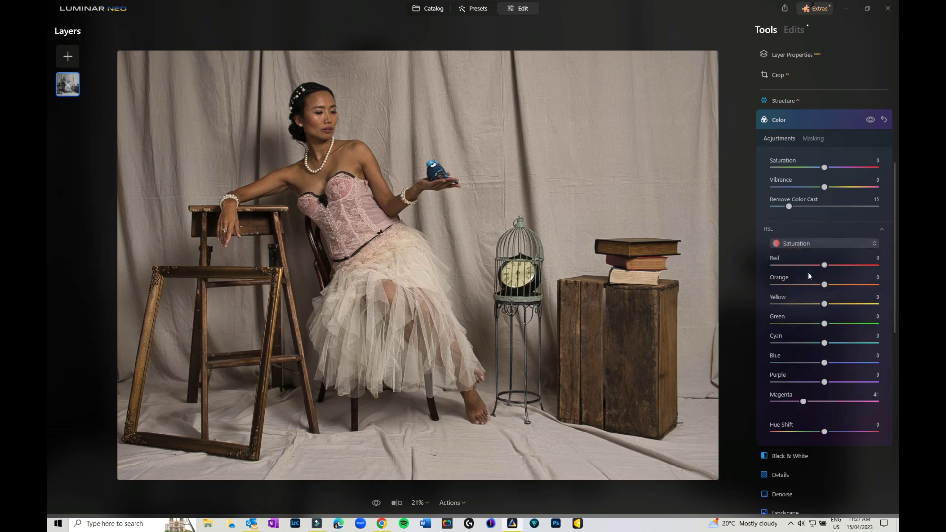
{"action": "left_click_drag", "start_coordinate": [824, 265], "coordinate": [795, 265]}
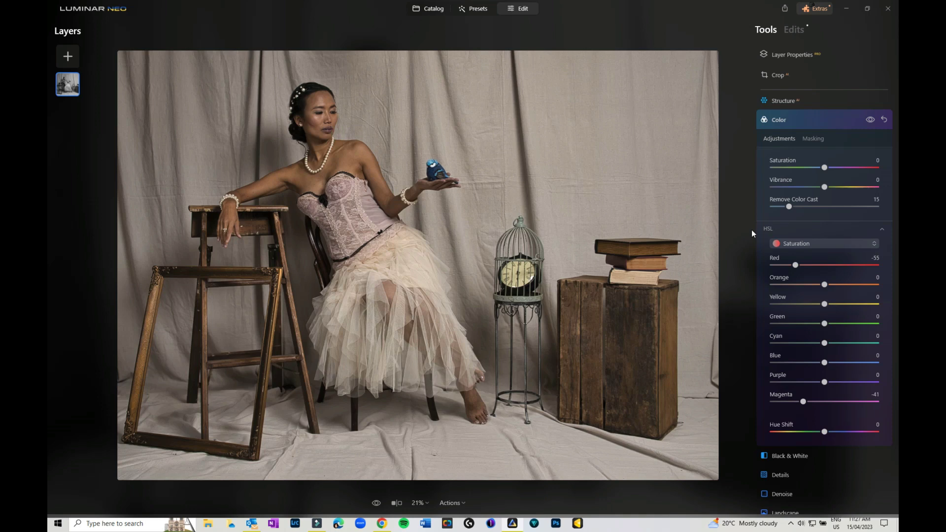
{"action": "left_click", "coordinate": [812, 138]}
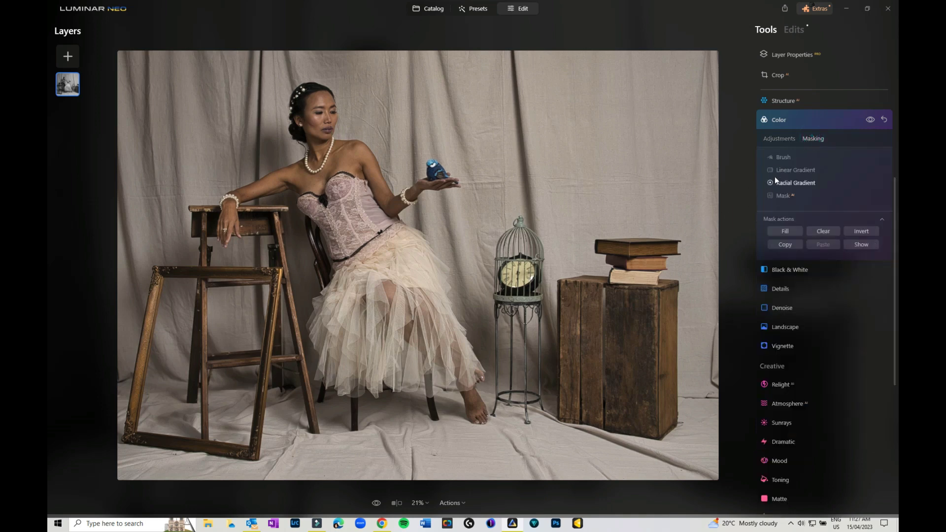
{"action": "left_click", "coordinate": [782, 158]}
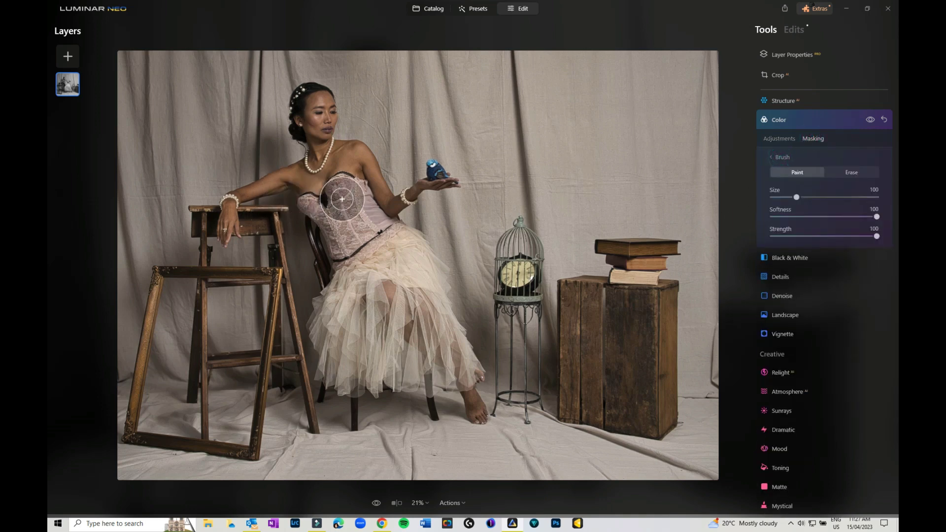
{"action": "mouse_move", "coordinate": [348, 188]}
{"action": "left_mouse_down"}
{"action": "mouse_move", "coordinate": [335, 194]}
{"action": "mouse_move", "coordinate": [354, 194]}
{"action": "mouse_move", "coordinate": [351, 211]}
{"action": "mouse_move", "coordinate": [321, 224]}
{"action": "mouse_move", "coordinate": [312, 208]}
{"action": "mouse_move", "coordinate": [351, 237]}
{"action": "mouse_move", "coordinate": [393, 217]}
{"action": "left_mouse_up"}
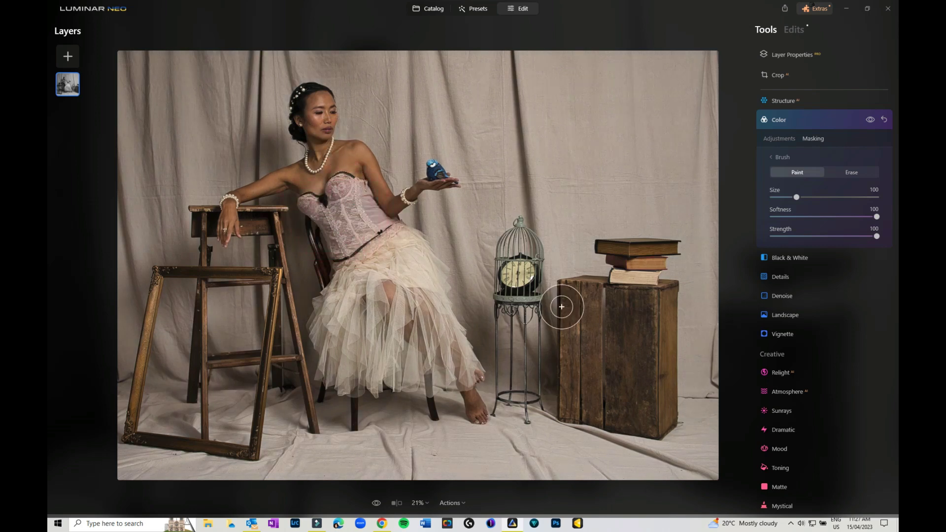
{"action": "left_click", "coordinate": [884, 120]}
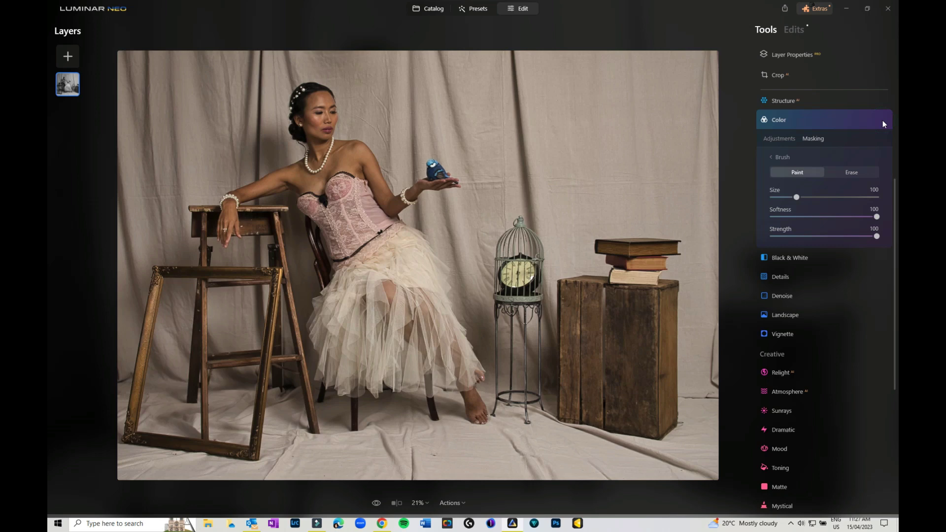
- Collapse Color, expand the Creative Mood tool, and browse its LUT category list
{"action": "left_click", "coordinate": [828, 119]}
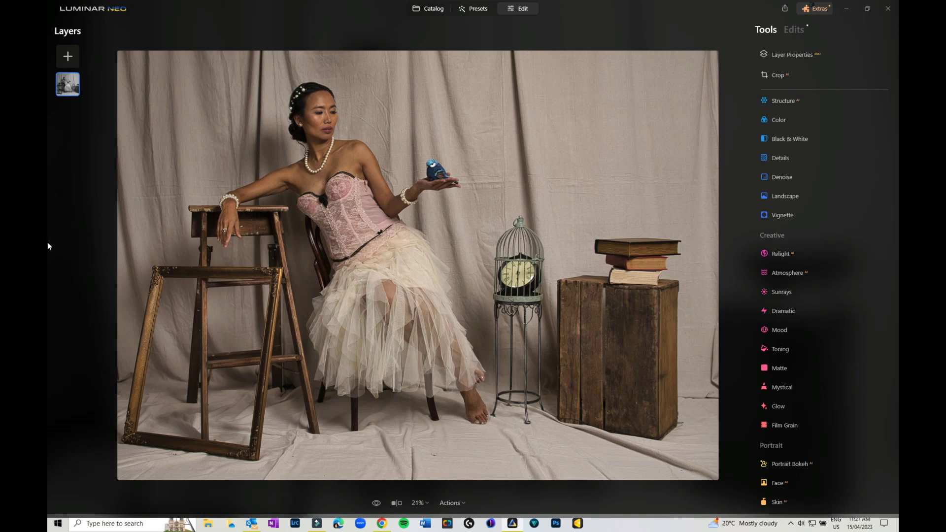
{"action": "left_click", "coordinate": [779, 331]}
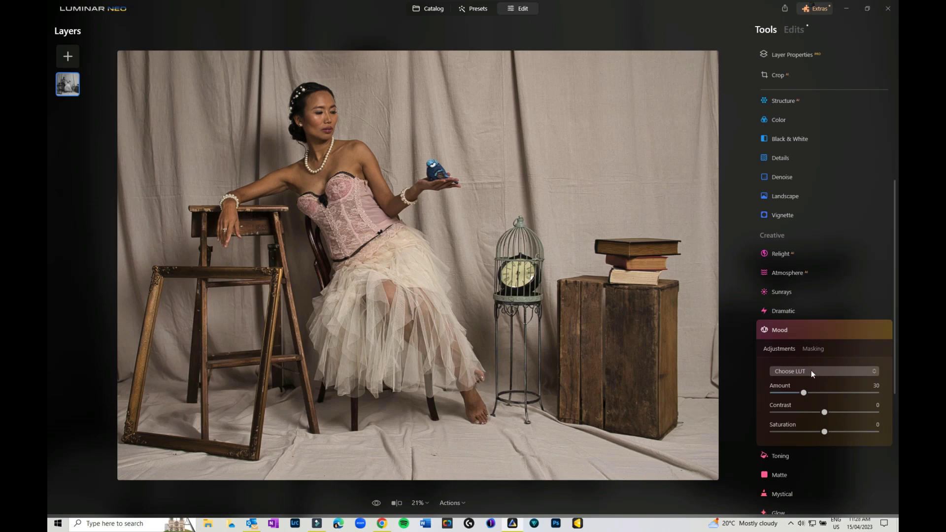
{"action": "left_click", "coordinate": [811, 370]}
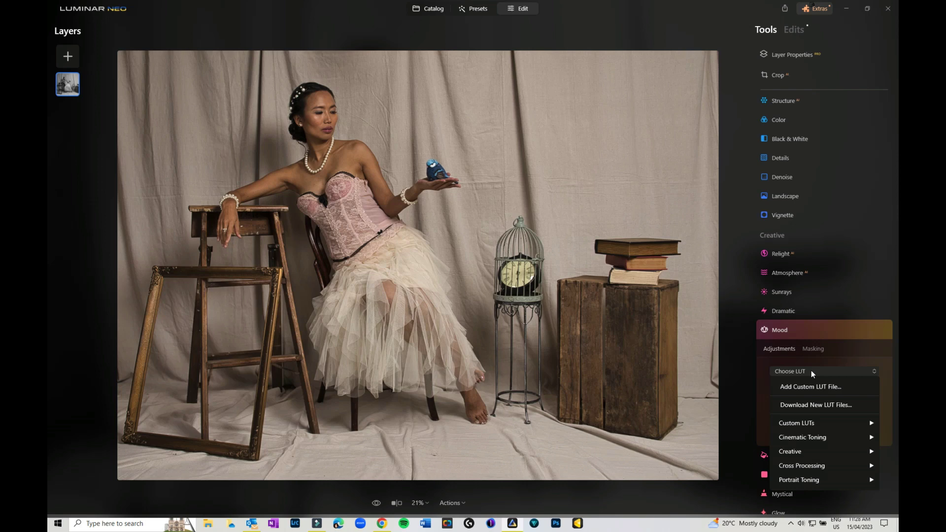
{"action": "mouse_move", "coordinate": [820, 441]}
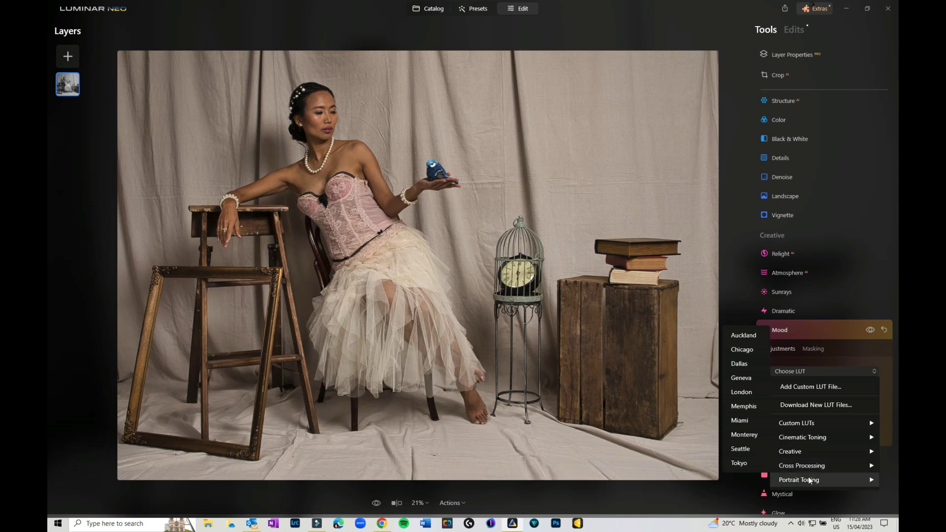
- View the Skylum LUTs store page in the browser, then minimize it back to the editor
{"action": "left_click", "coordinate": [800, 403]}
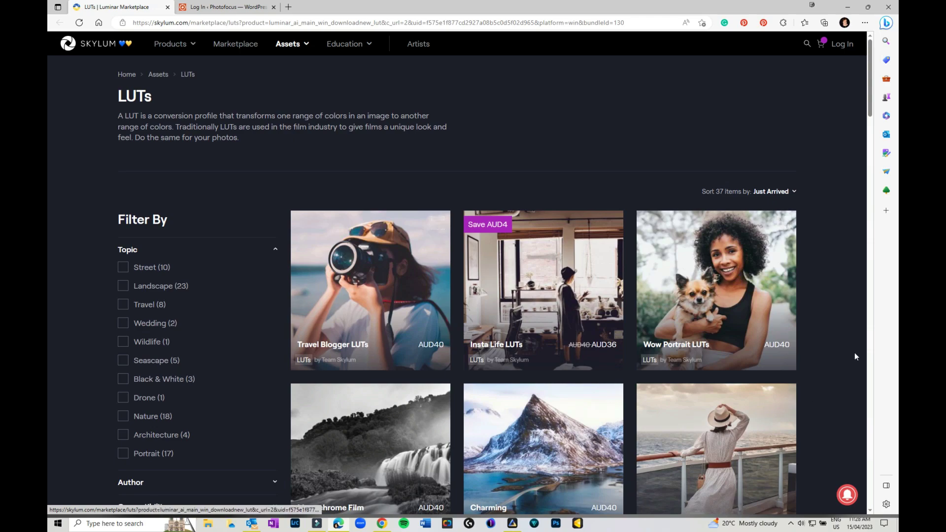
{"action": "left_click", "coordinate": [846, 8]}
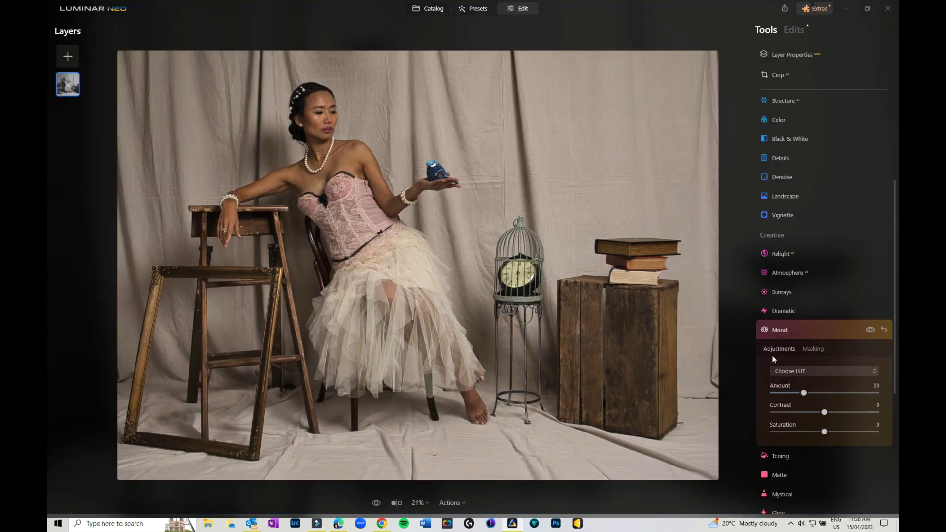
- Reopen the Mood LUT list, browse Custom LUTs, and reveal the Portrait Toning looks with Venus previewing
{"action": "left_click", "coordinate": [797, 372]}
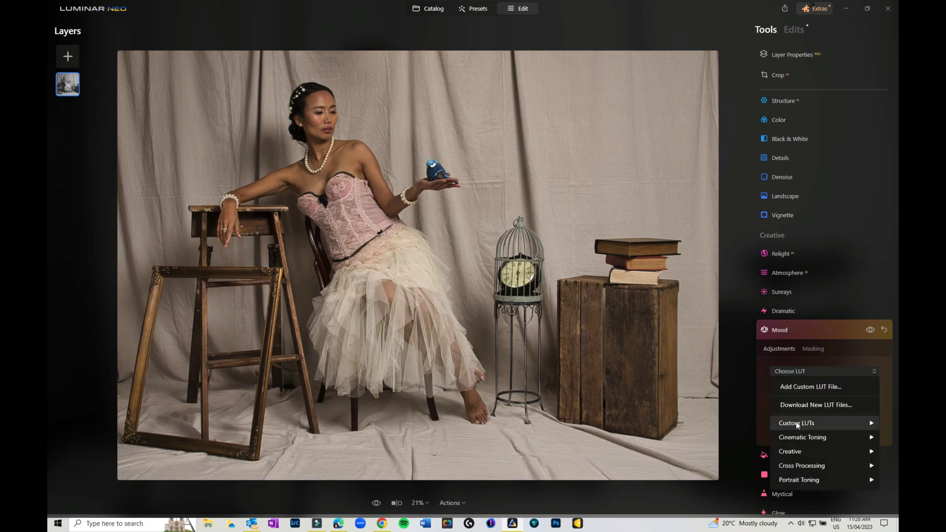
{"action": "mouse_move", "coordinate": [796, 423]}
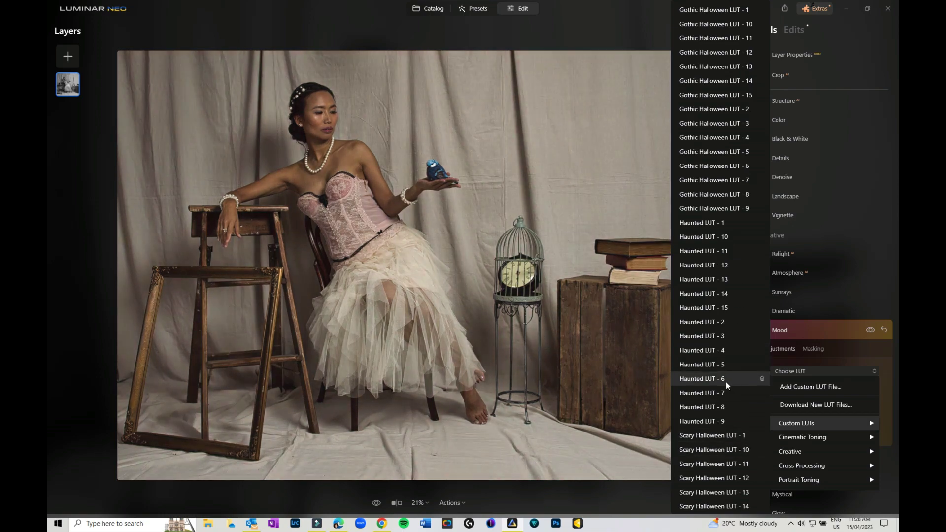
{"action": "scroll", "coordinate": [710, 174], "scroll_direction": "down", "scroll_amount": 2}
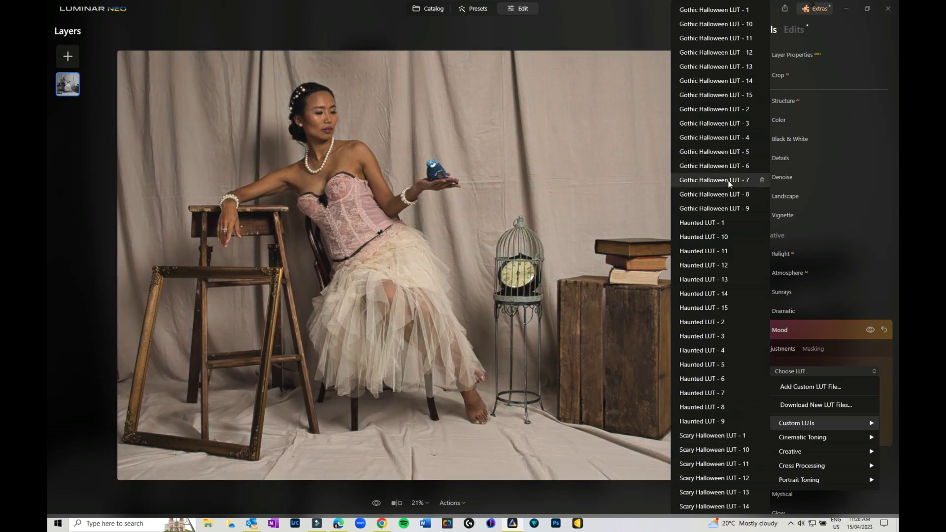
{"action": "scroll", "coordinate": [728, 181], "scroll_direction": "up", "scroll_amount": 2}
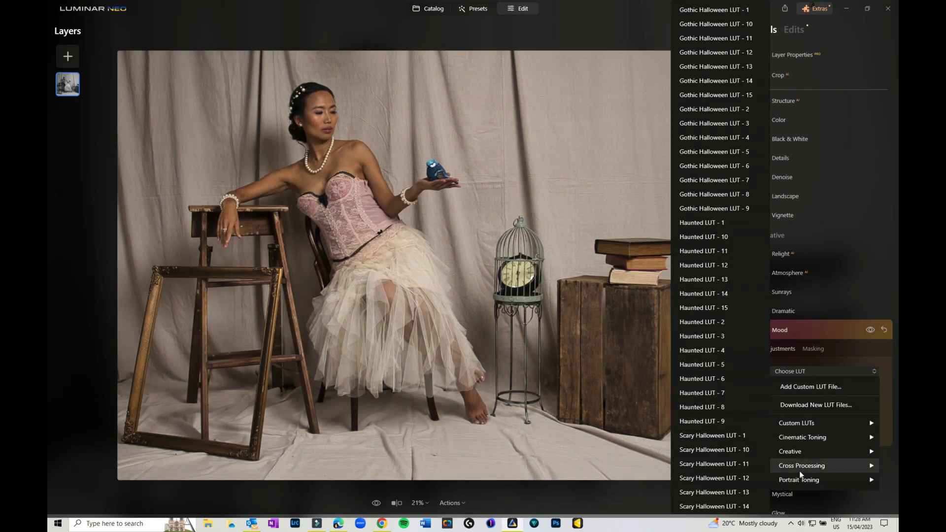
{"action": "mouse_move", "coordinate": [799, 482]}
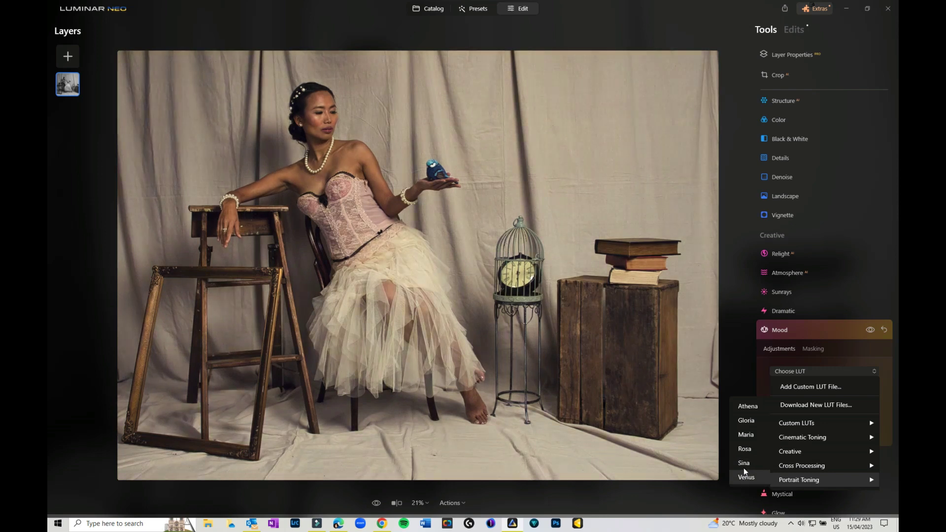
- Apply the Gloria Portrait Toning LUT with a stronger Amount, then reset Mood to no LUT
{"action": "left_click", "coordinate": [741, 422]}
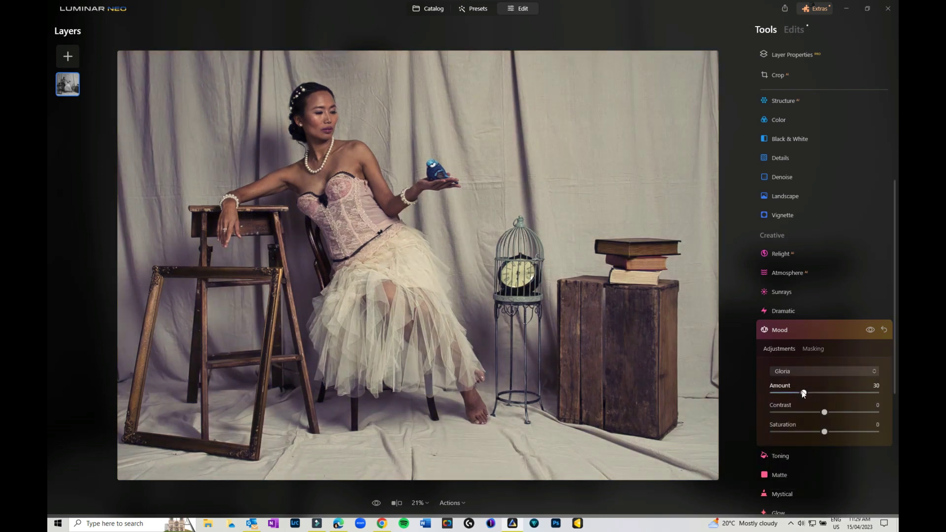
{"action": "left_click_drag", "start_coordinate": [803, 393], "coordinate": [785, 427]}
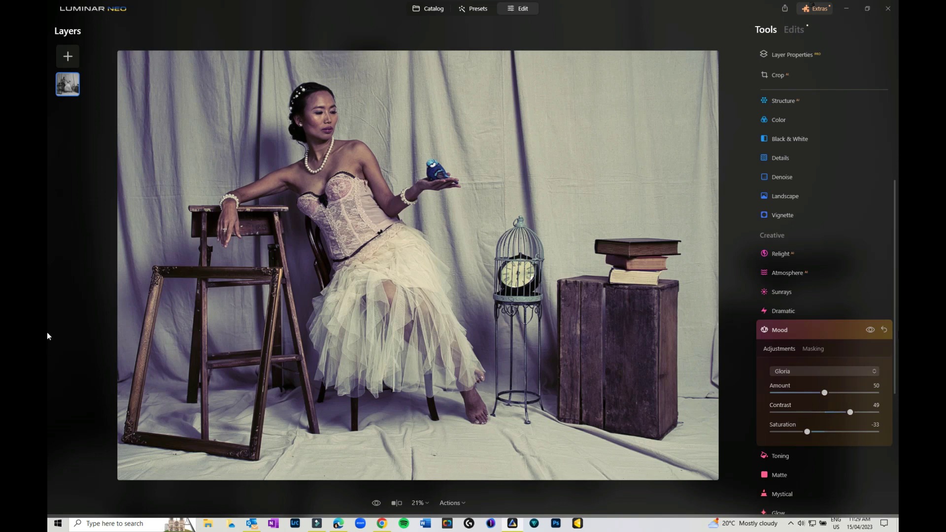
{"action": "left_click", "coordinate": [884, 329]}
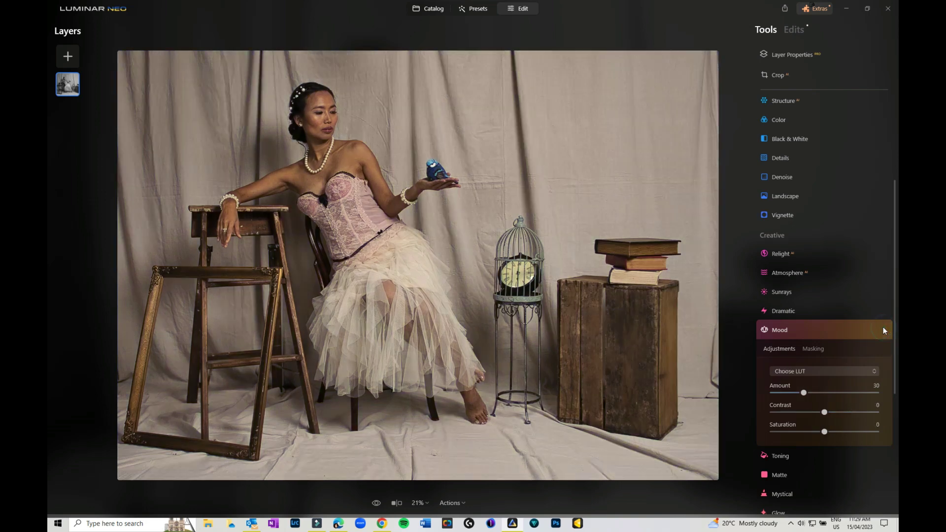
- Collapse Mood and expand Color Balance inside the Professional Color Harmony tool
{"action": "left_click", "coordinate": [841, 330]}
{"action": "scroll", "coordinate": [841, 332], "scroll_direction": "down", "scroll_amount": 3}
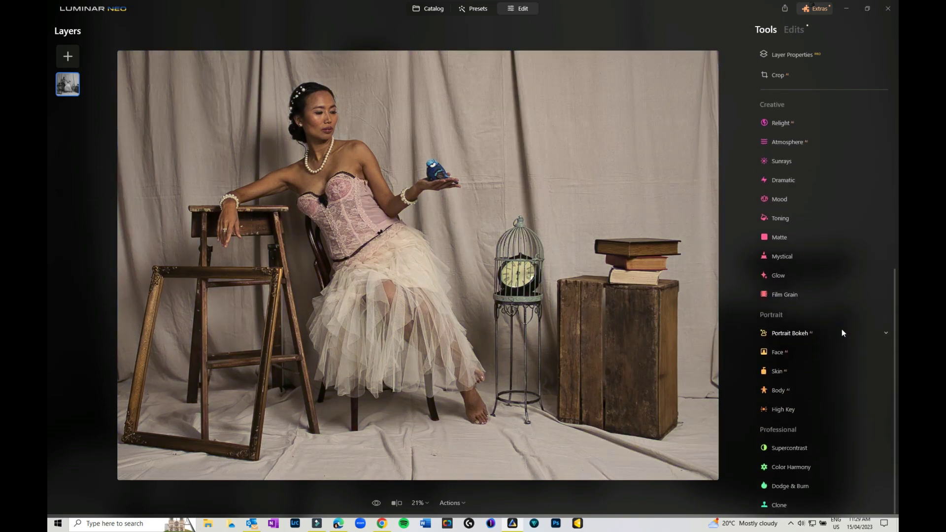
{"action": "left_click", "coordinate": [799, 466]}
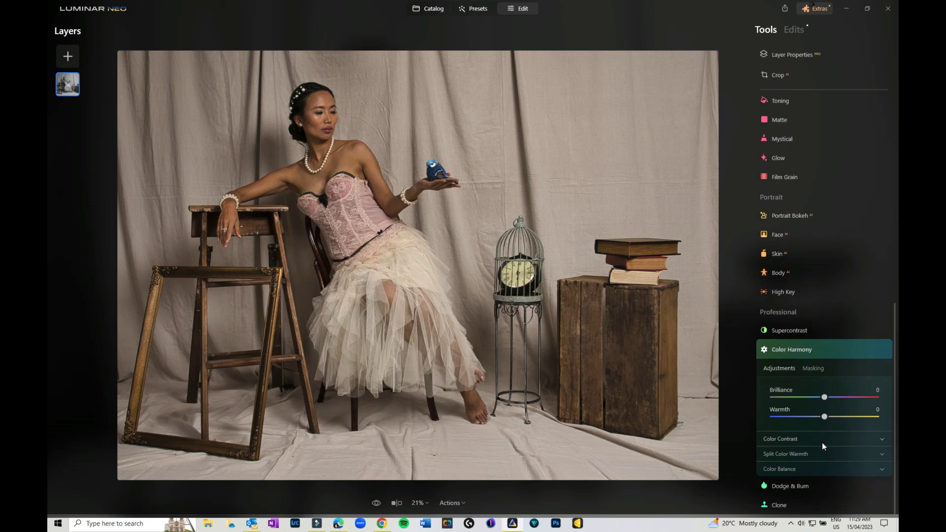
{"action": "left_click", "coordinate": [824, 469]}
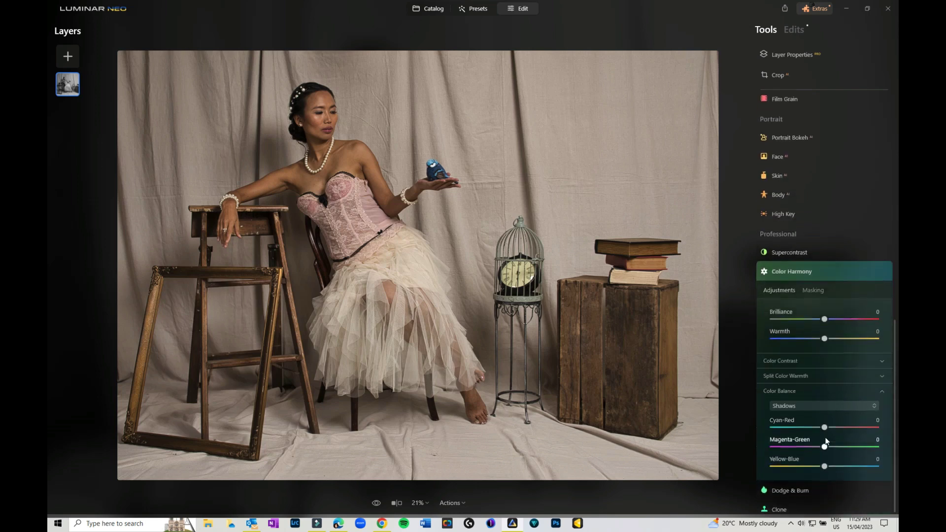
- Check the Color Contrast and Split Color Warmth sections, then keep Shadows as the balance range
{"action": "left_click", "coordinate": [820, 356]}
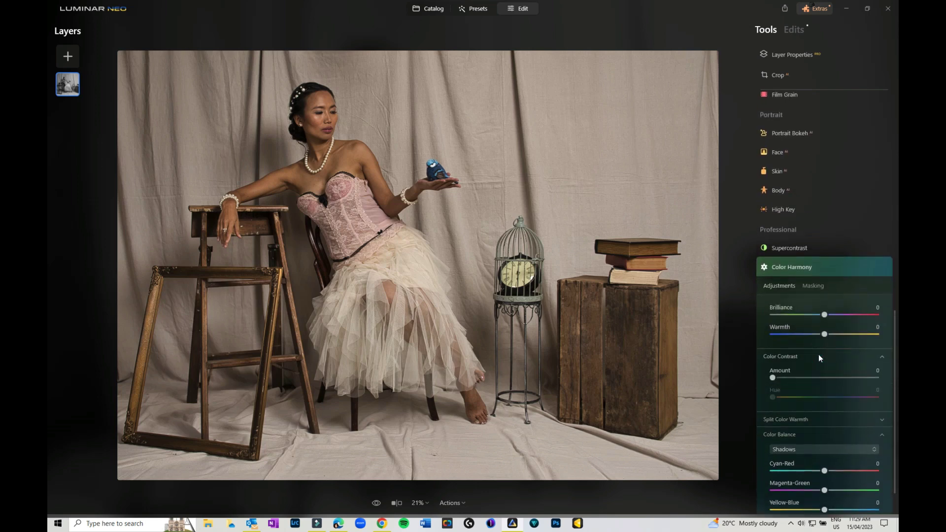
{"action": "left_click", "coordinate": [814, 420]}
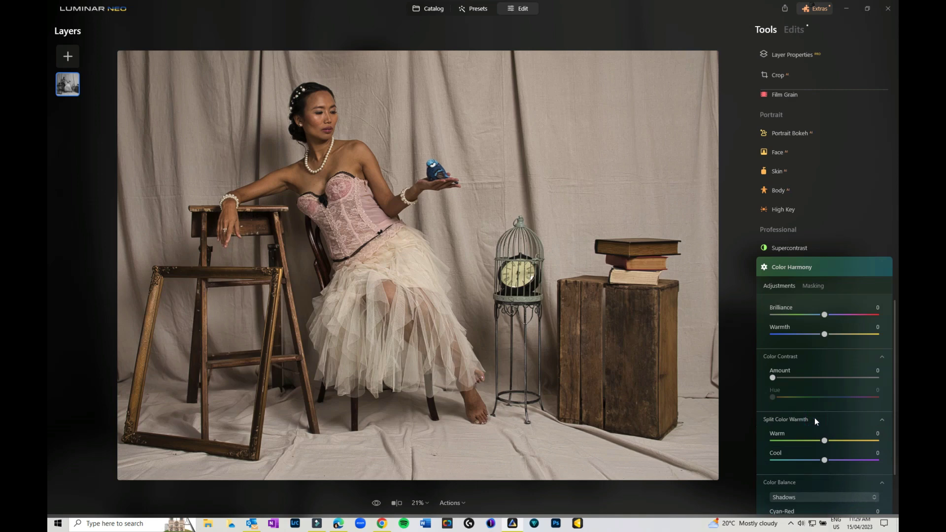
{"action": "left_click", "coordinate": [809, 418]}
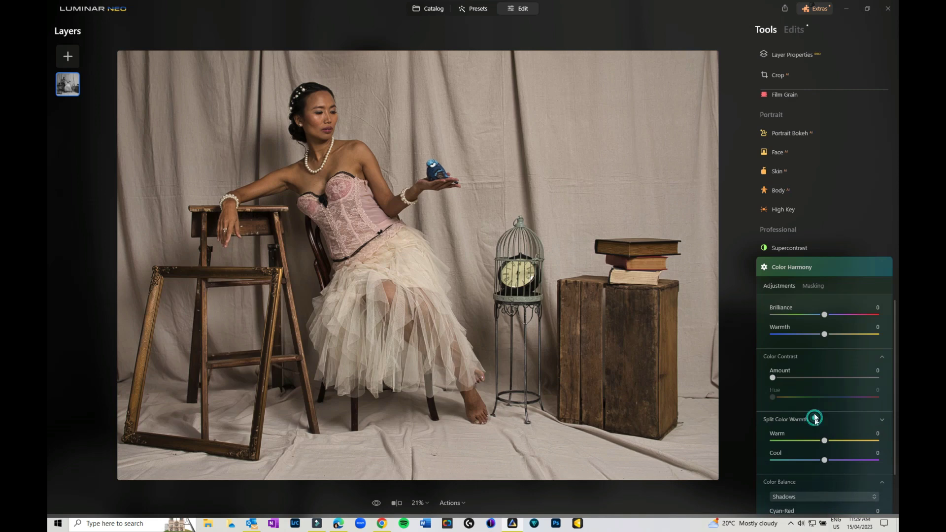
{"action": "left_click", "coordinate": [800, 356]}
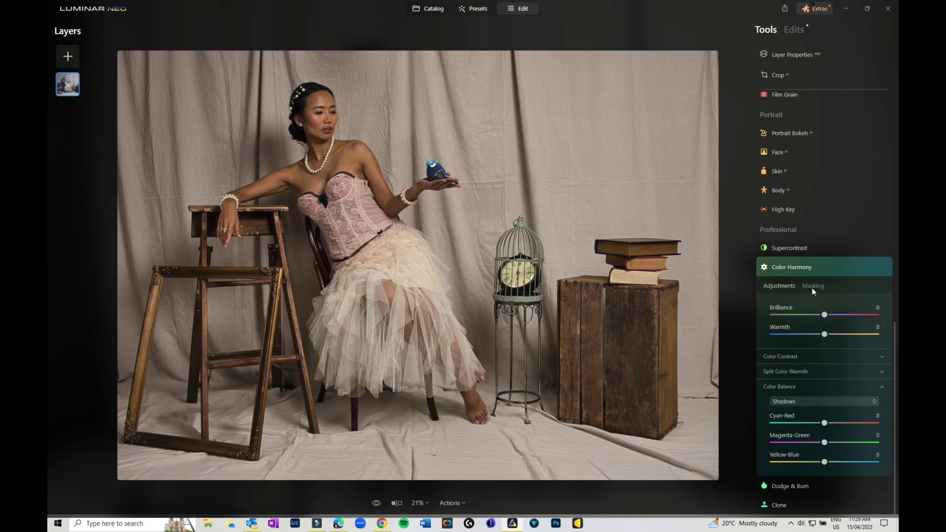
{"action": "left_click", "coordinate": [821, 403]}
{"action": "left_click", "coordinate": [786, 418]}
- With Shadows selected, push the shadows toward blue on the Yellow-Blue slider
{"action": "left_click", "coordinate": [791, 401]}
{"action": "left_click", "coordinate": [791, 401]}
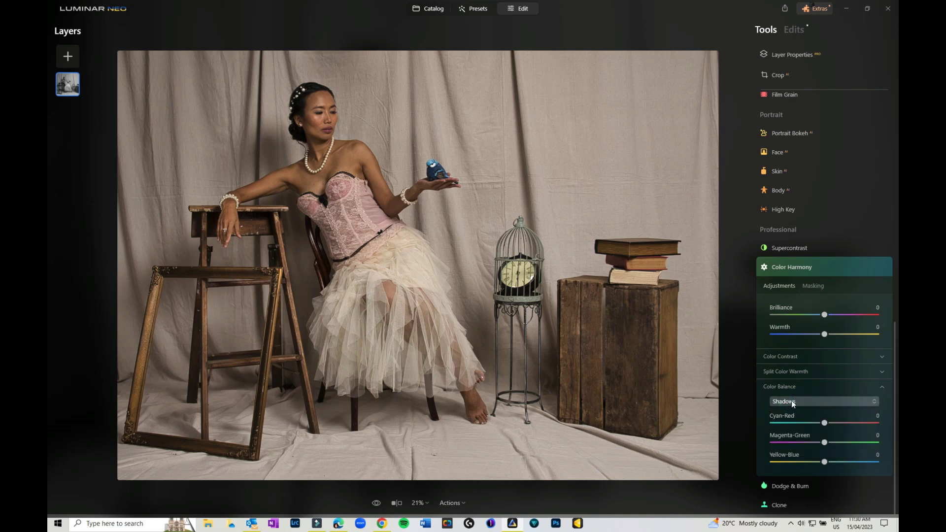
{"action": "left_click_drag", "start_coordinate": [825, 462], "coordinate": [844, 462]}
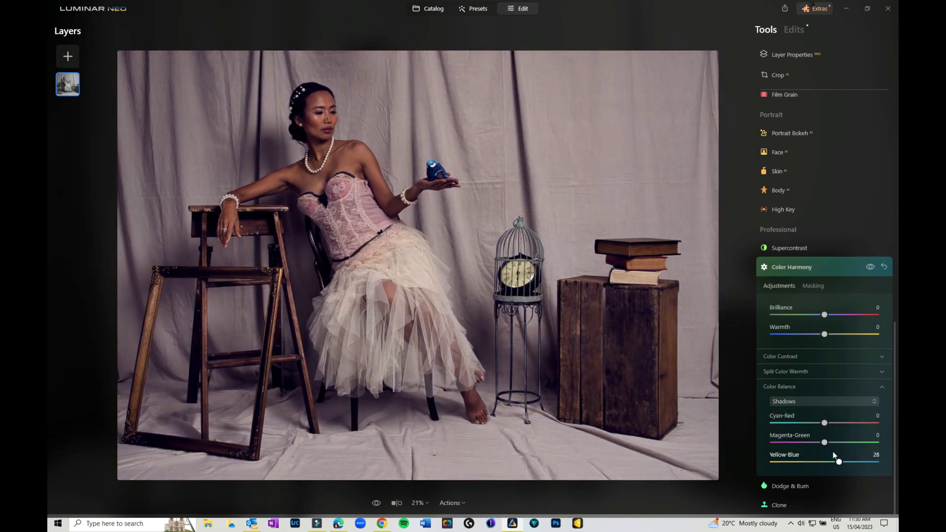
- Switch to Highlights, set Yellow-Blue to -37 toward yellow, and lower Brilliance to -26
{"action": "left_click", "coordinate": [797, 402]}
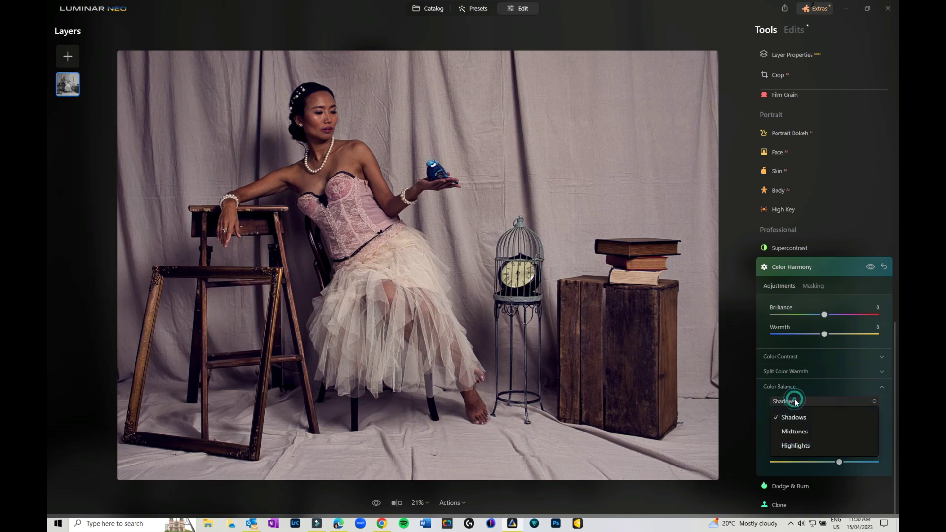
{"action": "left_click", "coordinate": [795, 445]}
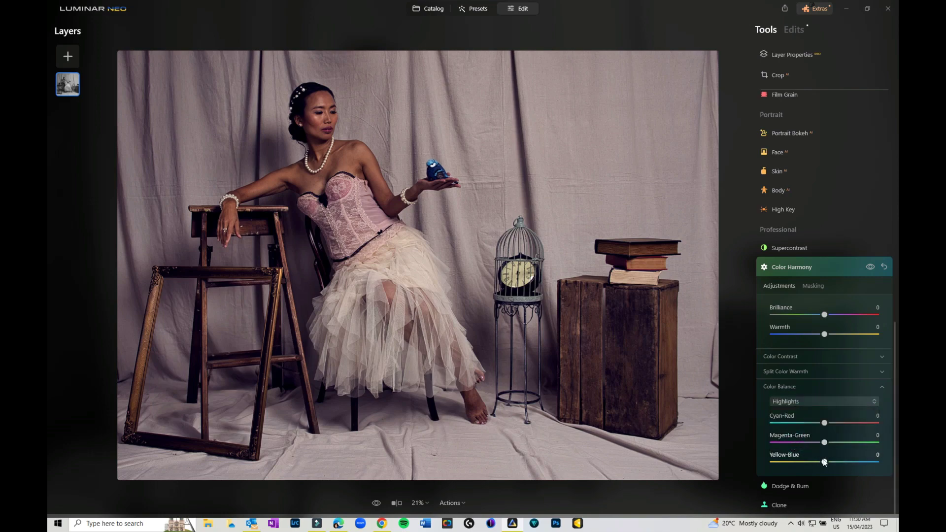
{"action": "left_click_drag", "start_coordinate": [824, 463], "coordinate": [806, 465]}
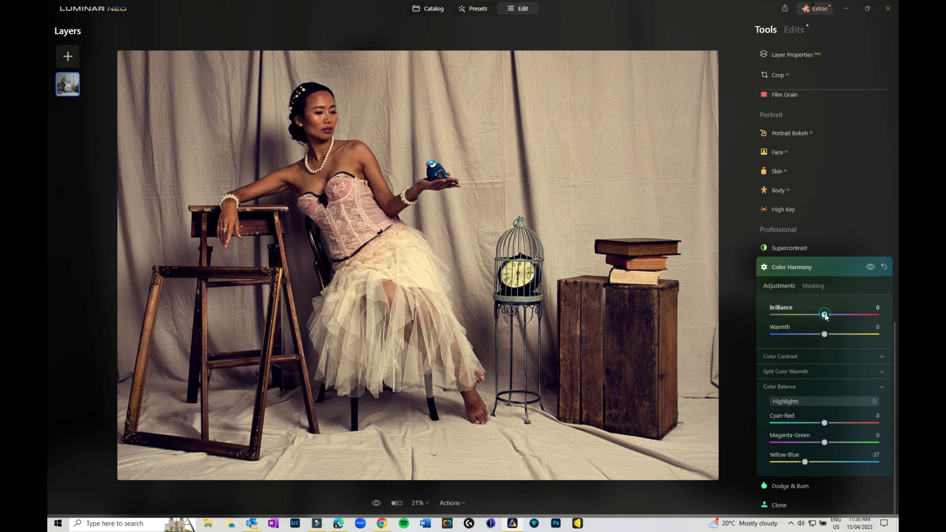
{"action": "left_click_drag", "start_coordinate": [825, 316], "coordinate": [839, 336]}
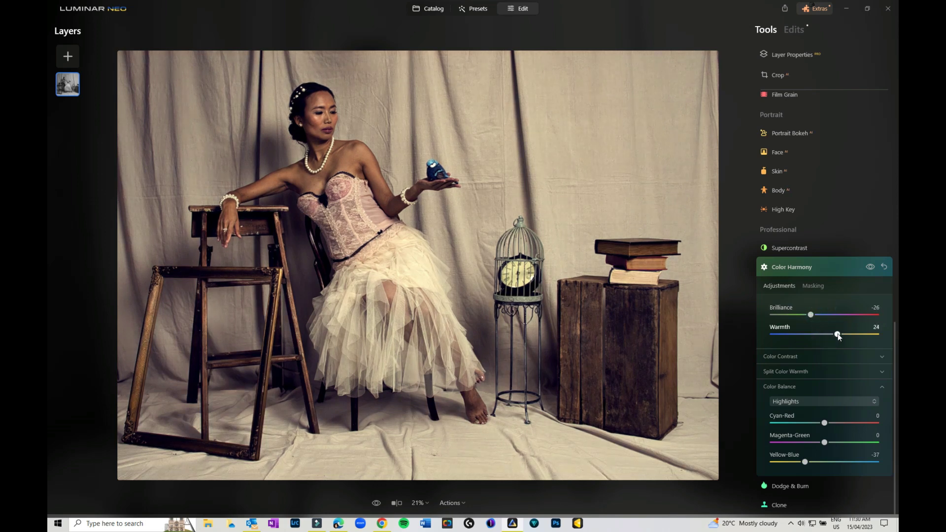
{"action": "left_click", "coordinate": [377, 504]}
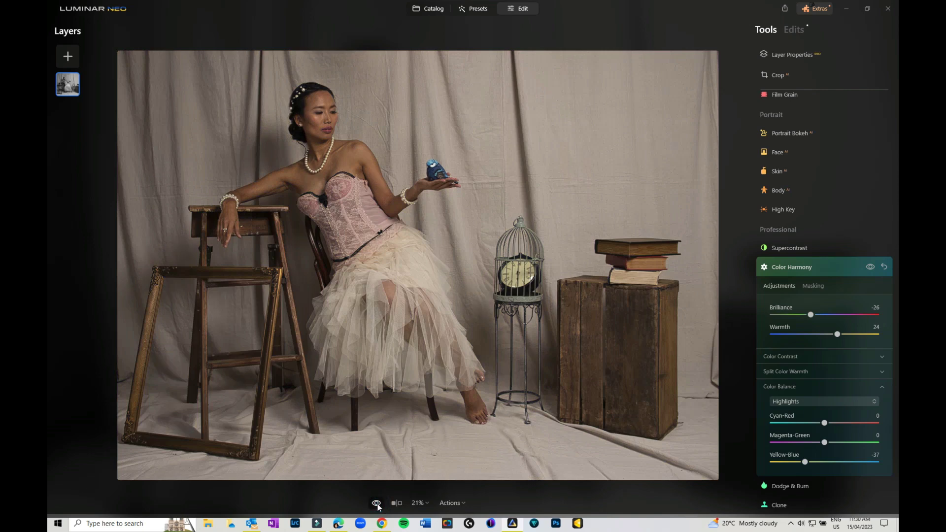
{"action": "left_click", "coordinate": [377, 504]}
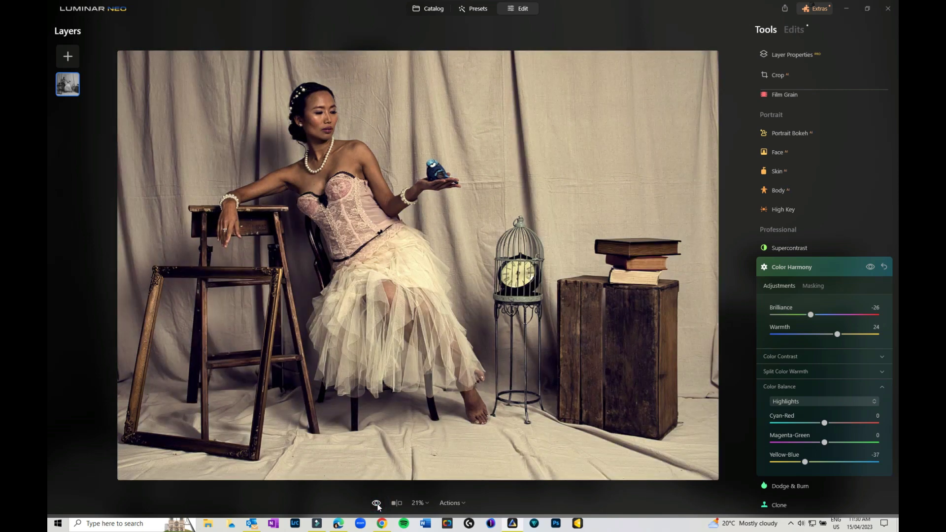